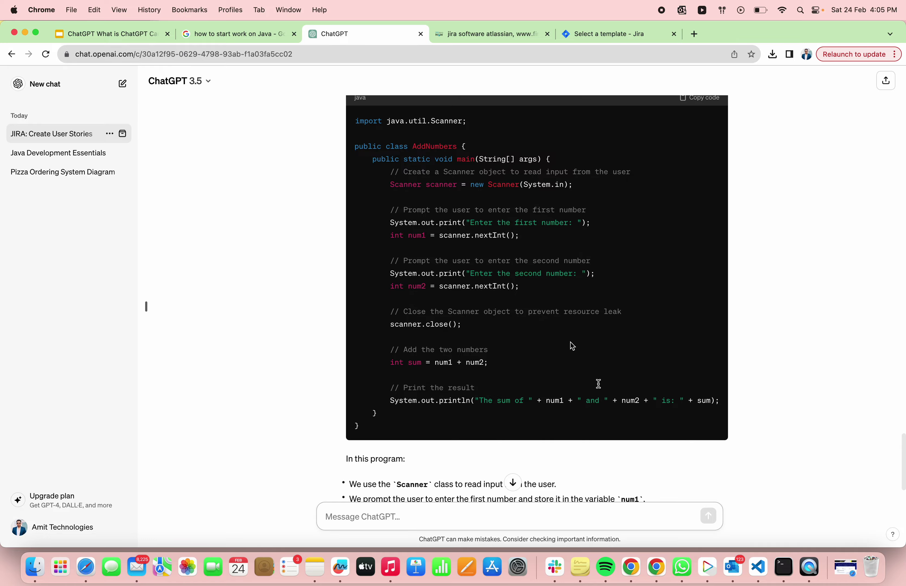
Step: Go back to the start of the ChatGPT conversation and review the guide on creating user stories in JIRA
{"action": "scroll", "coordinate": [490, 245], "scroll_direction": "up", "scroll_amount": 15}
{"action": "scroll", "coordinate": [490, 246], "scroll_direction": "up", "scroll_amount": 15}
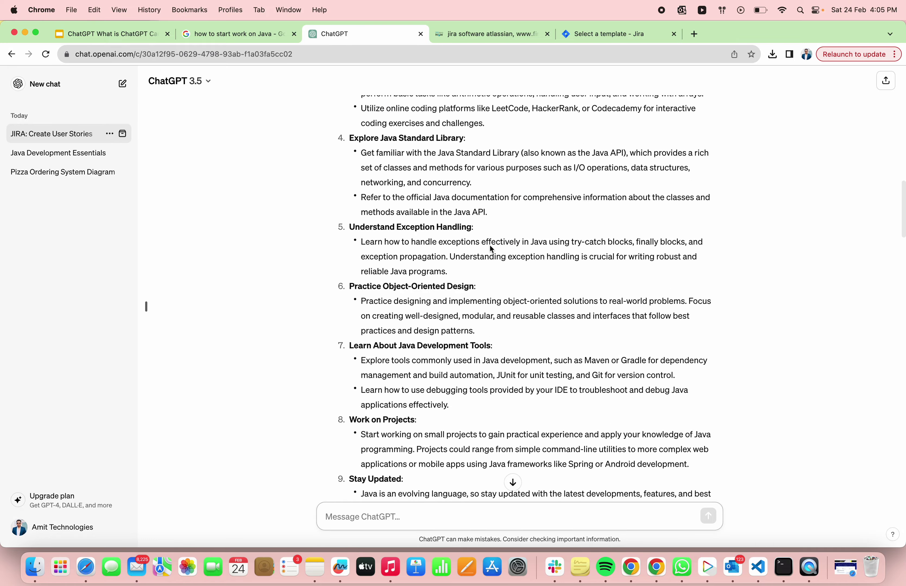
{"action": "scroll", "coordinate": [490, 246], "scroll_direction": "down", "scroll_amount": 2}
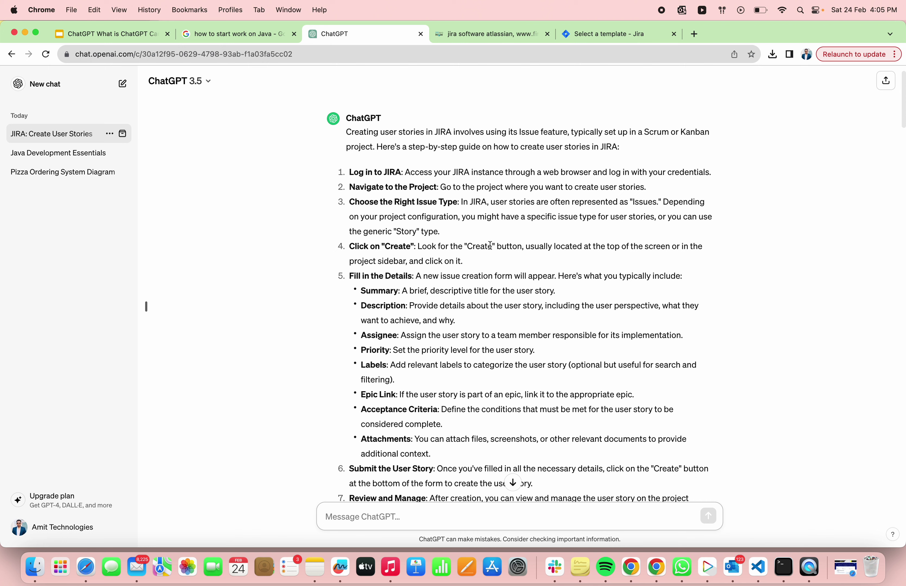
{"action": "scroll", "coordinate": [490, 246], "scroll_direction": "up", "scroll_amount": 2}
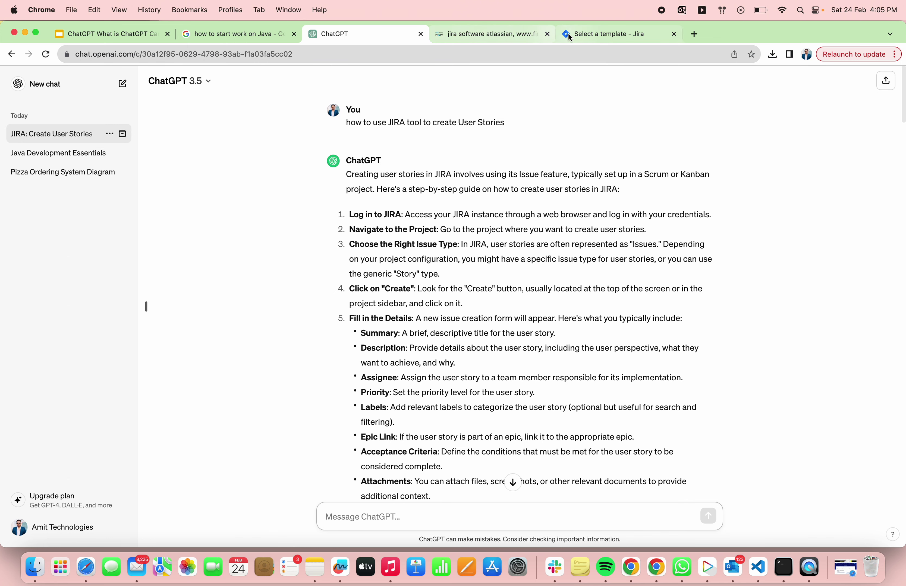
Step: Switch to Jira, create the first project from the Kanban template, and recheck the ChatGPT guide
{"action": "left_click", "coordinate": [610, 37]}
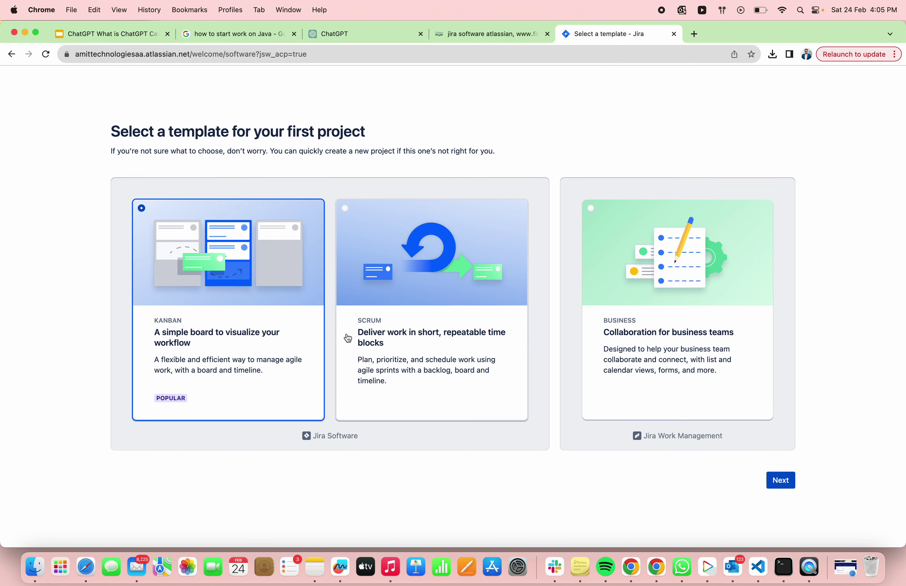
{"action": "left_click", "coordinate": [786, 481]}
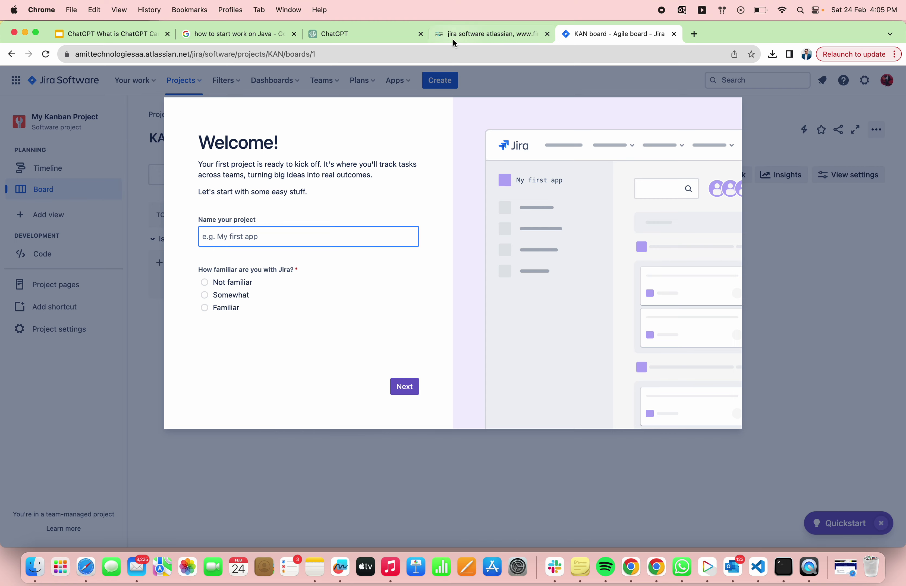
{"action": "left_click", "coordinate": [350, 41]}
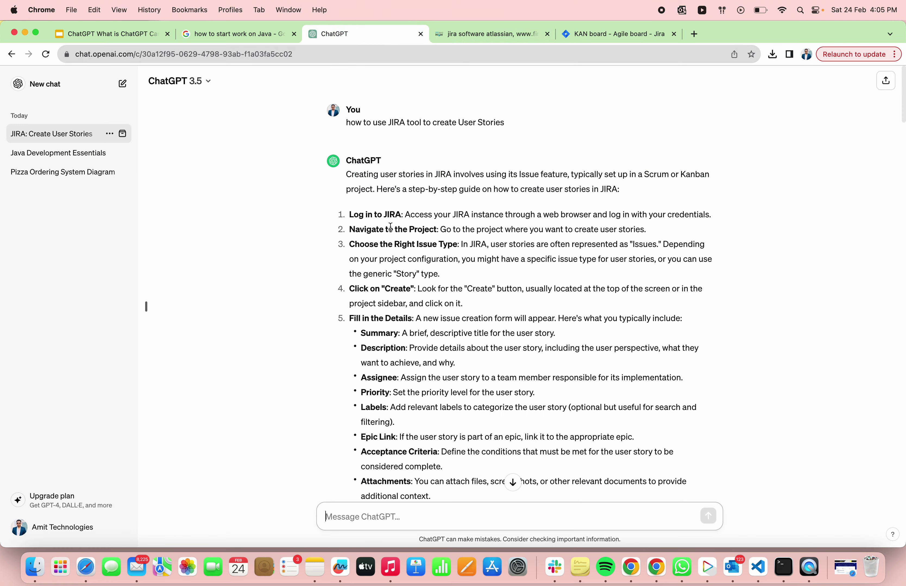
{"action": "left_click", "coordinate": [602, 38]}
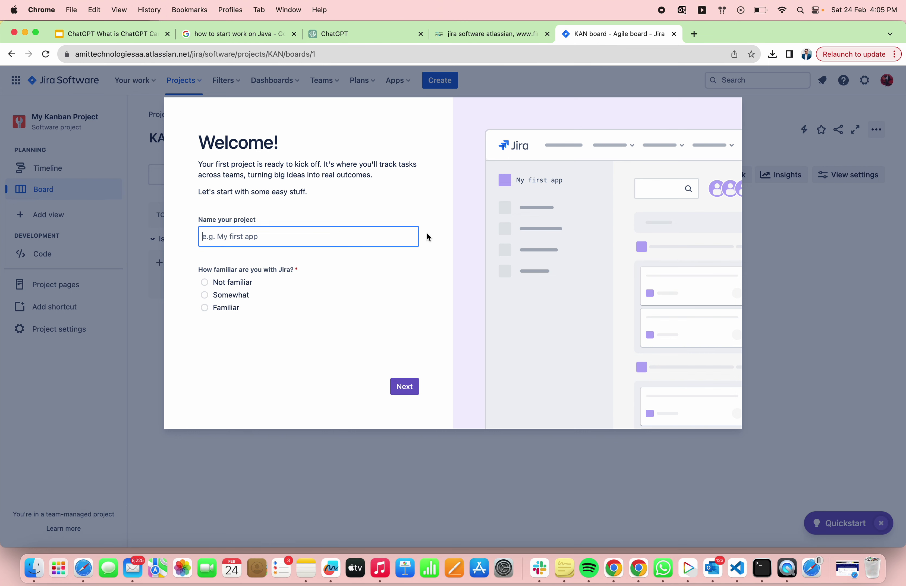
Step: Name the project TestChatGPT, set the Jira familiarity to Familiar, and finish the setup with the suggested epics and tasks
{"action": "type", "text": "T"}
{"action": "key", "text": "BackSpace"}
{"action": "type", "text": "TestChatGPT"}
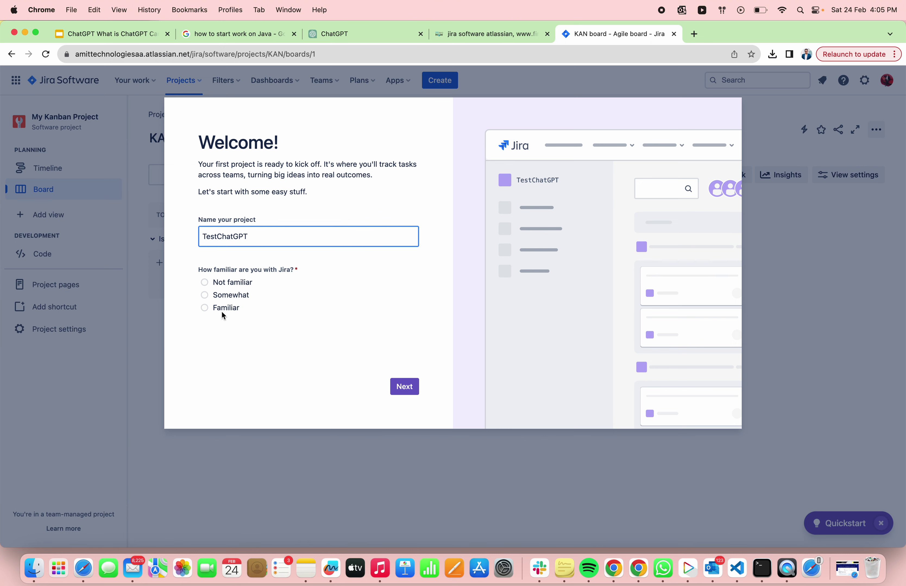
{"action": "left_click", "coordinate": [205, 306]}
{"action": "left_click", "coordinate": [396, 393]}
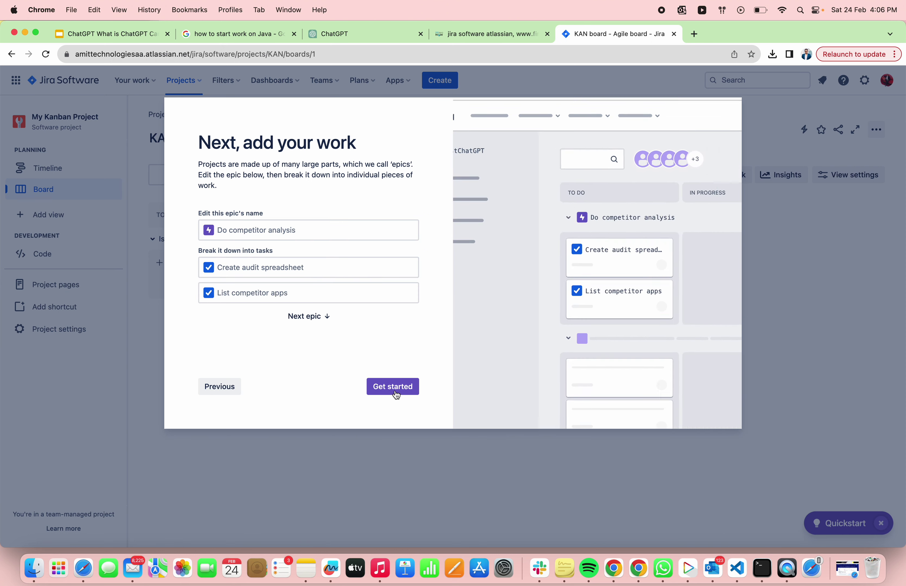
{"action": "left_click", "coordinate": [394, 392]}
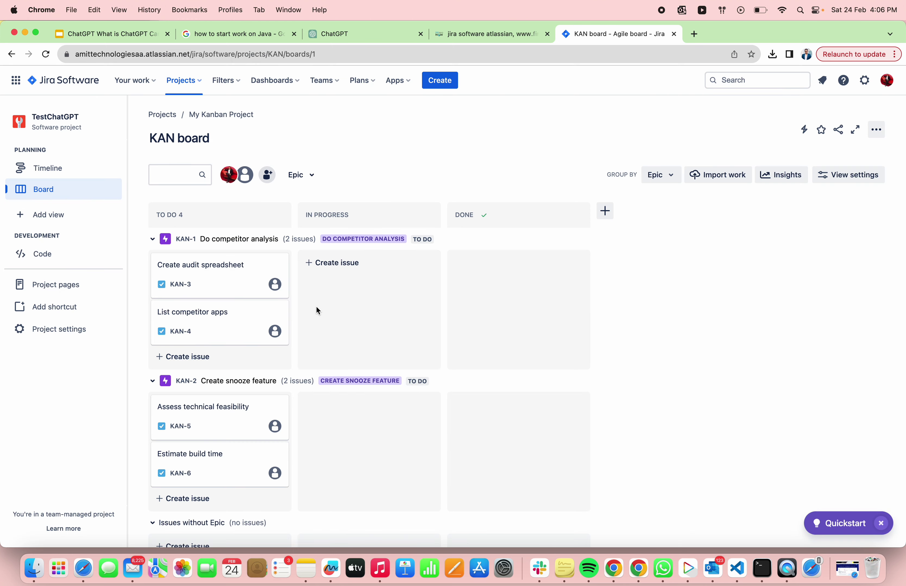
Step: Compare the ChatGPT guide's instructions on projects and issue types with the Jira KAN board
{"action": "left_click", "coordinate": [328, 34]}
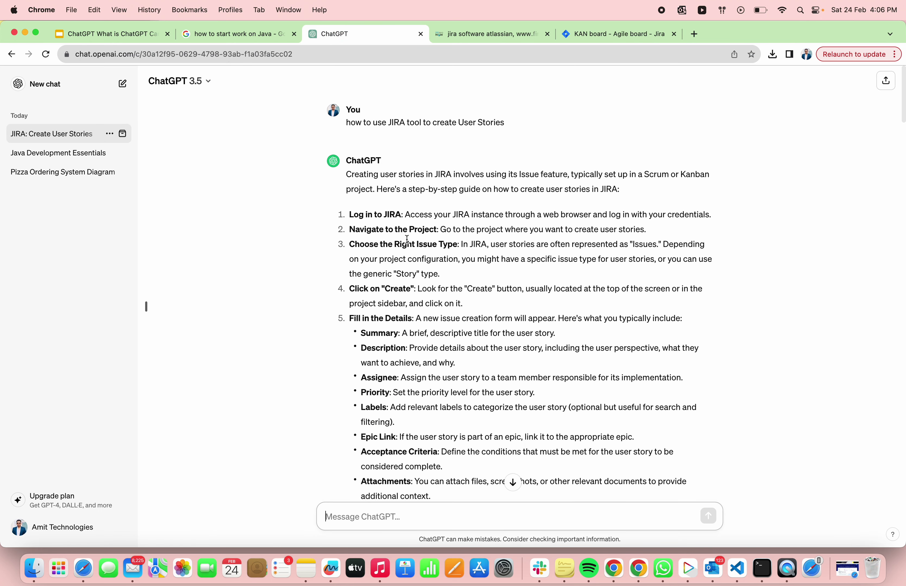
{"action": "left_click", "coordinate": [595, 35]}
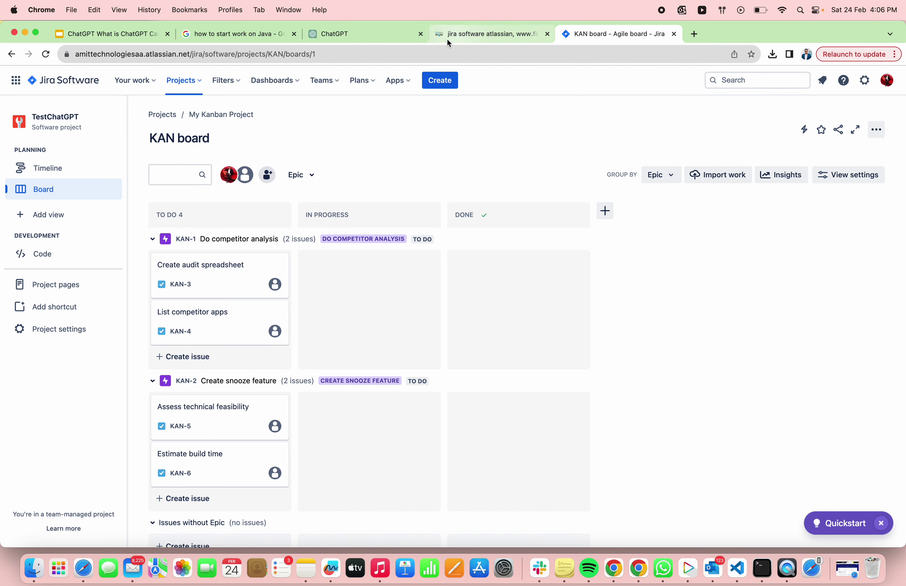
{"action": "left_click", "coordinate": [371, 35]}
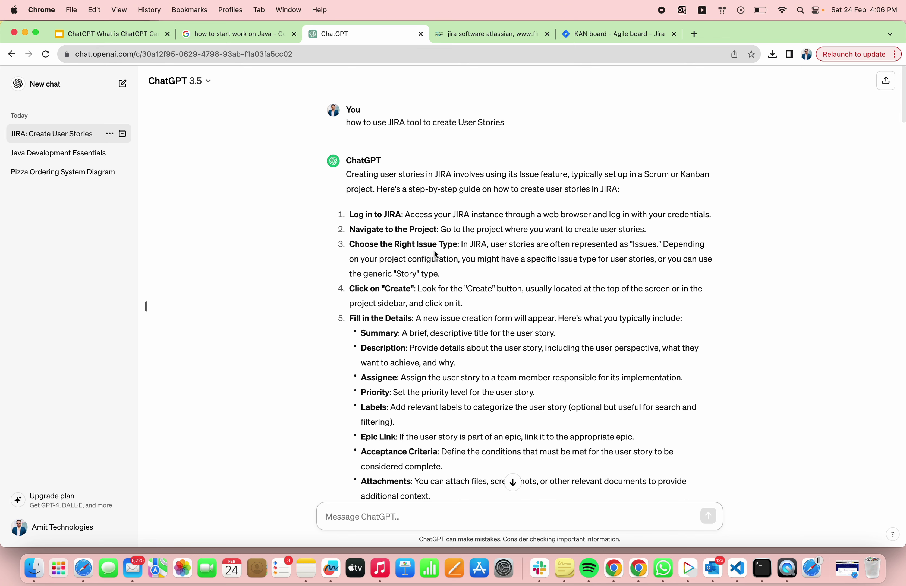
{"action": "left_click", "coordinate": [623, 40]}
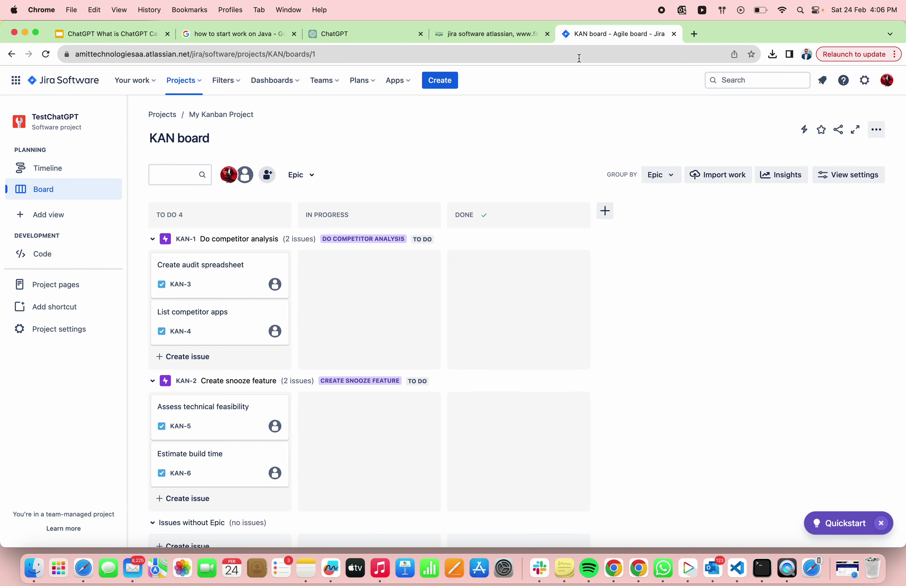
Step: Start a new issue in the TestChatGPT project and set its issue type to Epic
{"action": "left_click", "coordinate": [442, 81]}
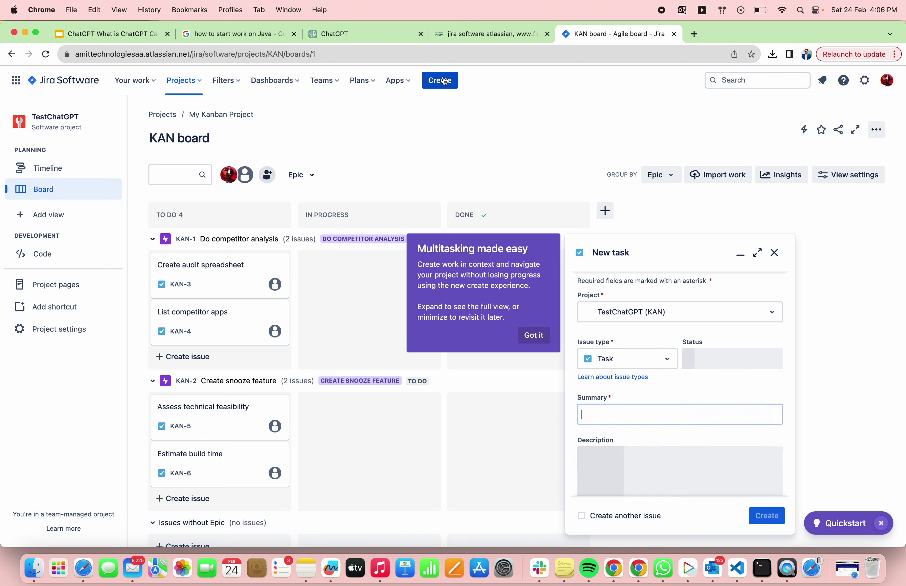
{"action": "left_click", "coordinate": [667, 316]}
{"action": "left_click", "coordinate": [807, 333]}
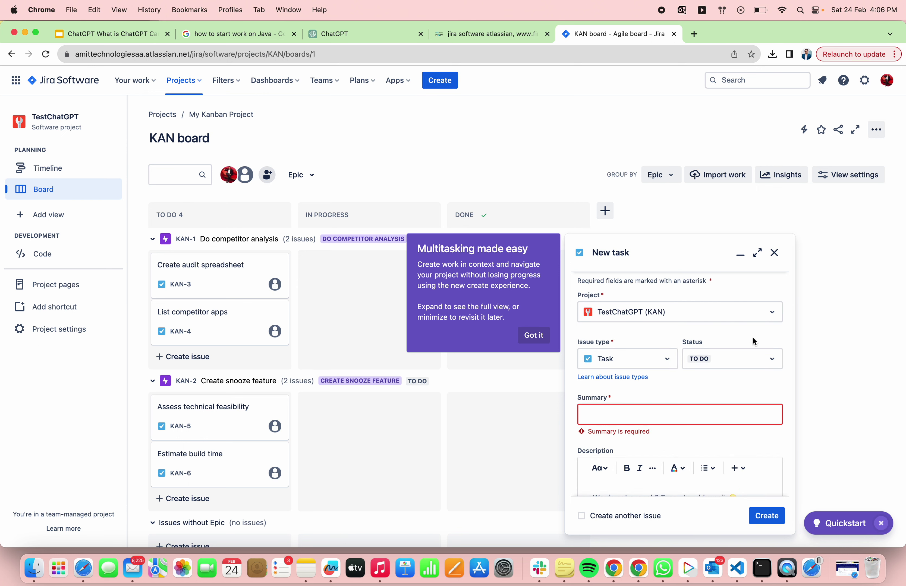
{"action": "left_click", "coordinate": [662, 364]}
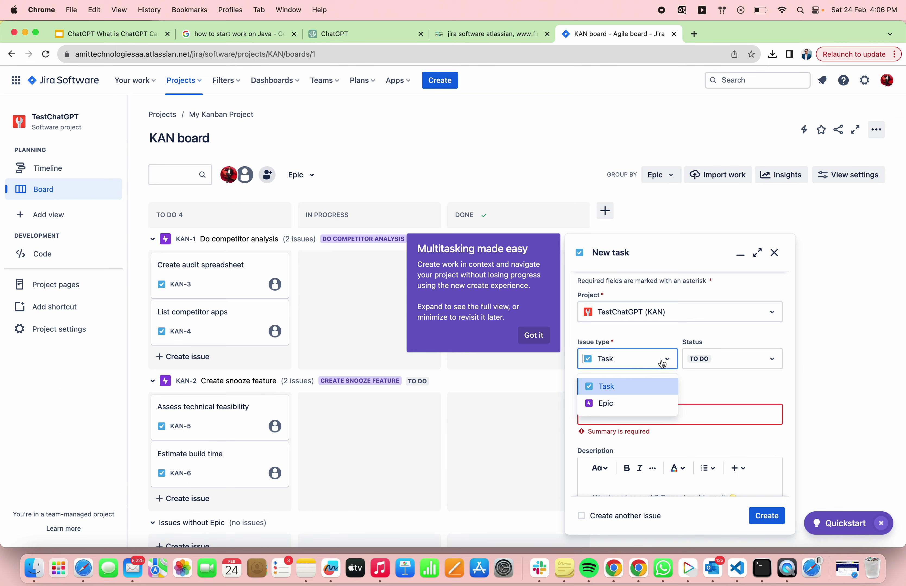
{"action": "left_click", "coordinate": [628, 405]}
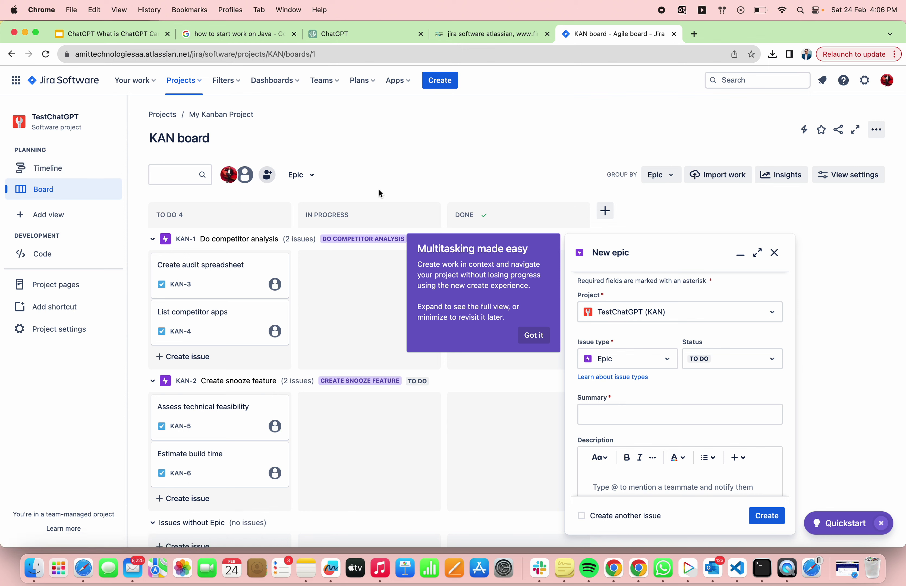
Step: Check the board's existing epics, enter the summary "weewrwrw" for the new epic, and create it
{"action": "left_click", "coordinate": [308, 175]}
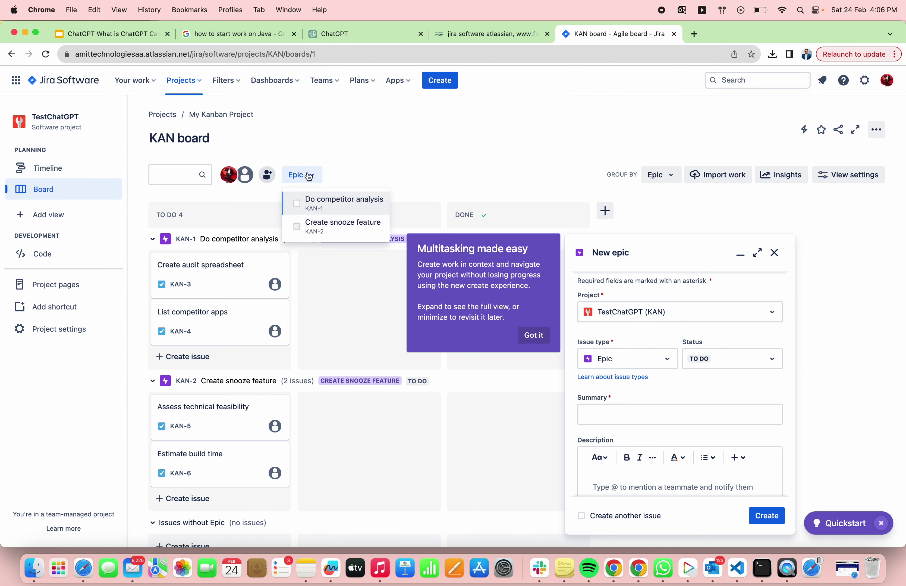
{"action": "left_click", "coordinate": [560, 165]}
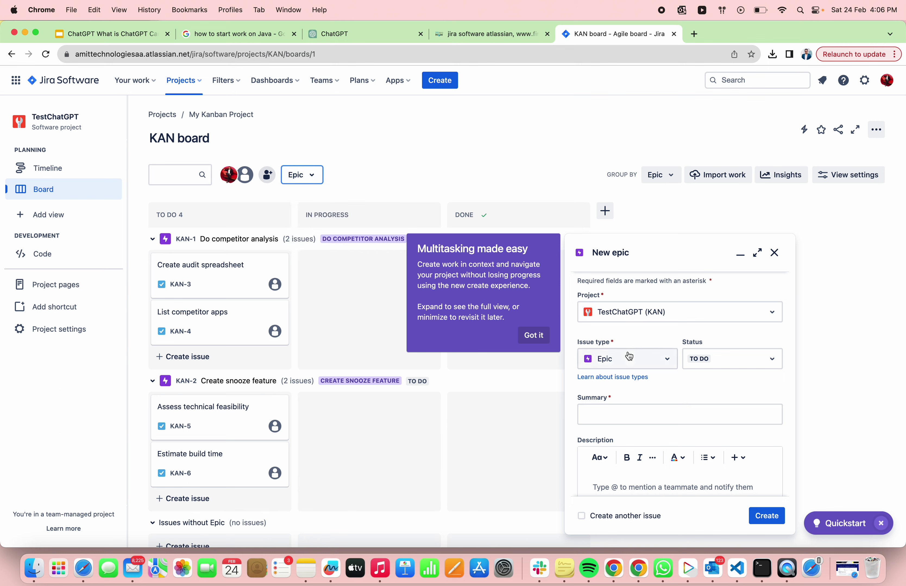
{"action": "left_click", "coordinate": [649, 407]}
{"action": "type", "text": "weewrwrw"}
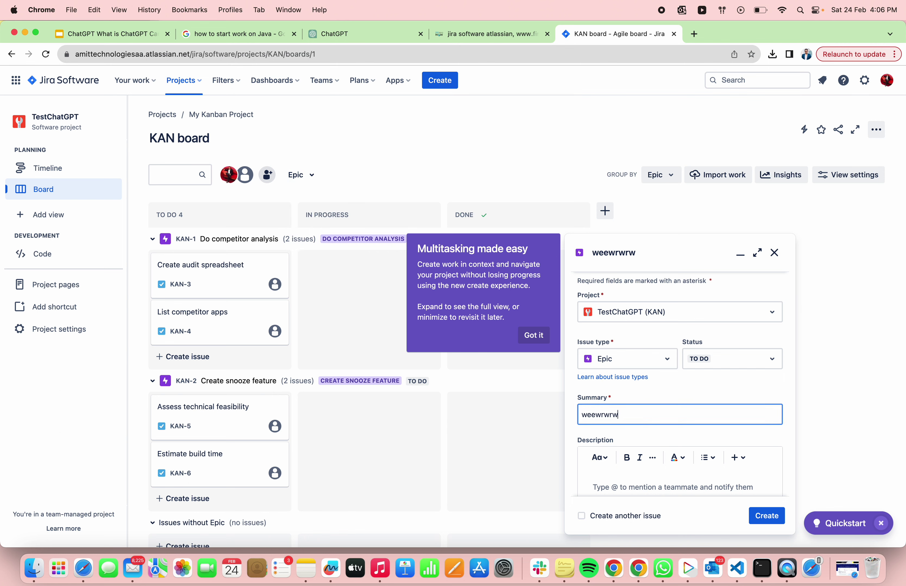
{"action": "scroll", "coordinate": [776, 479], "scroll_direction": "down", "scroll_amount": 5}
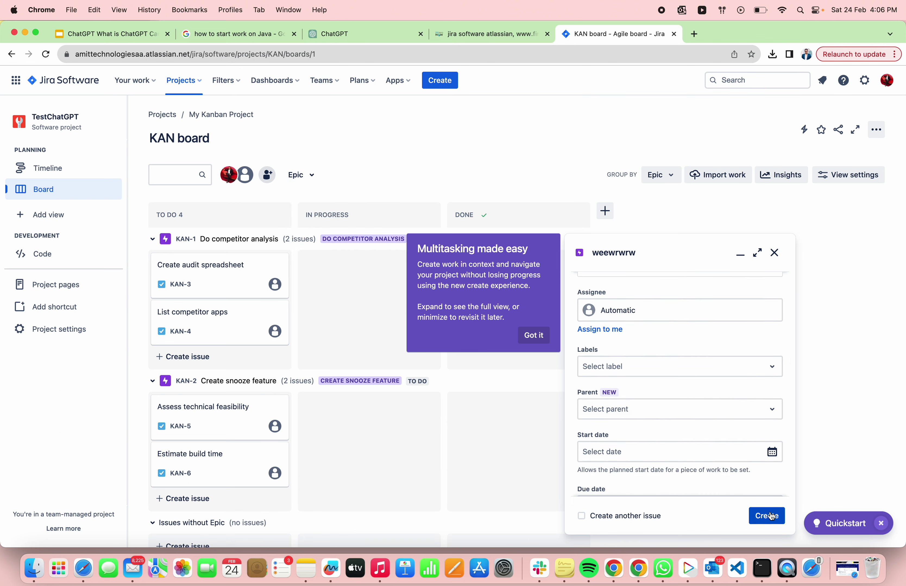
{"action": "left_click", "coordinate": [760, 517]}
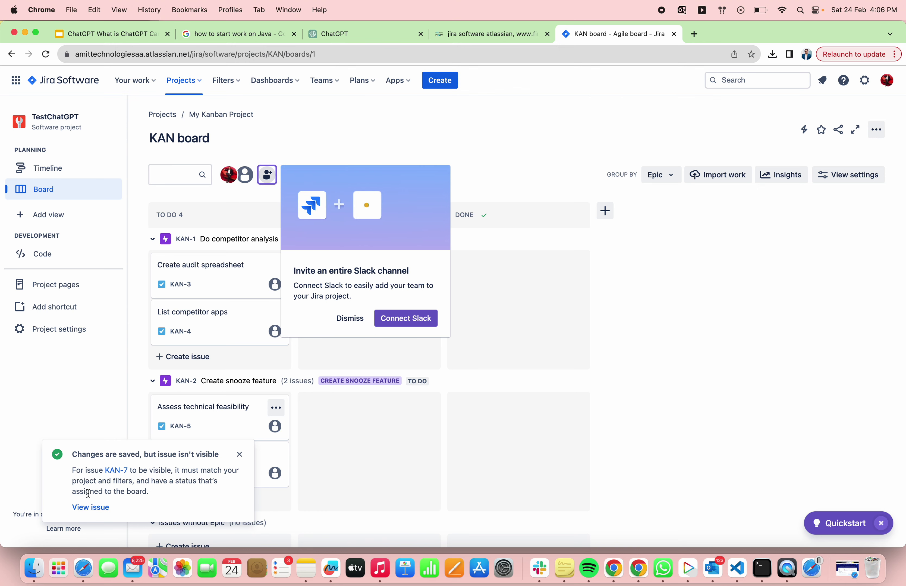
Step: Open the newly created "weewrwrw" epic, look over its details and additional options, and close it
{"action": "left_click", "coordinate": [116, 471]}
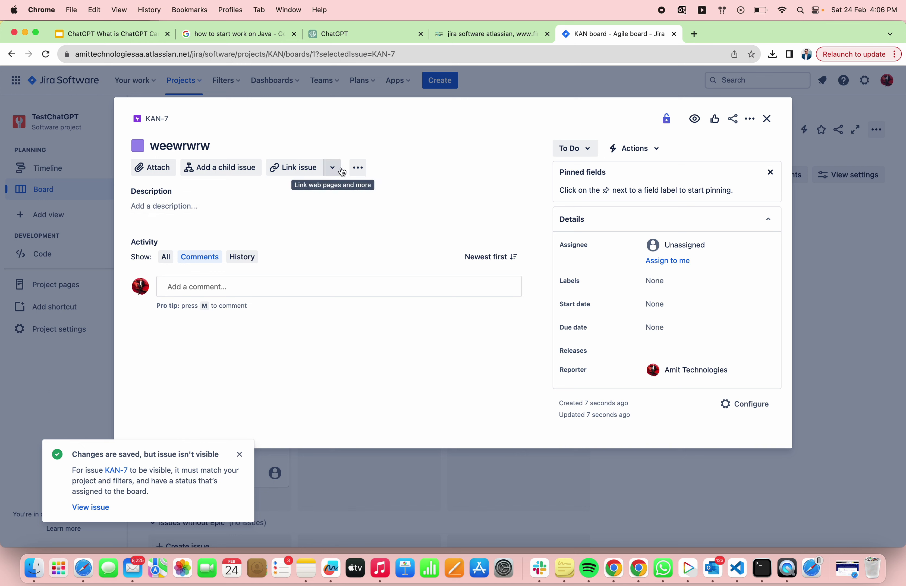
{"action": "left_click", "coordinate": [358, 169]}
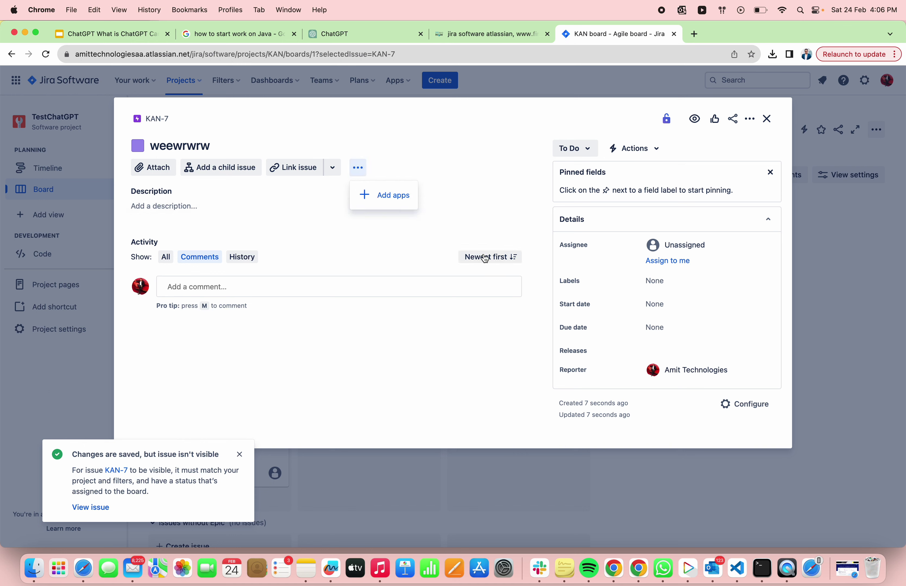
{"action": "left_click", "coordinate": [767, 120]}
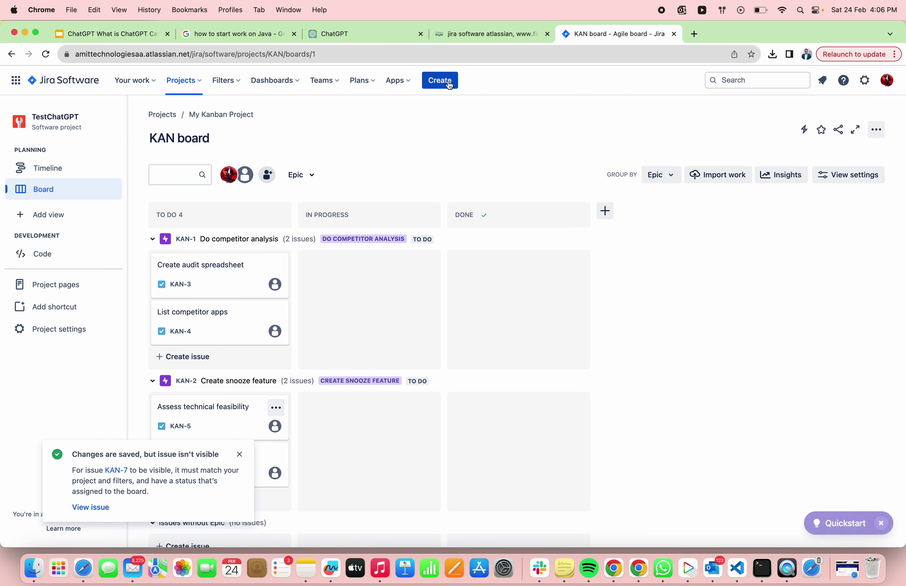
{"action": "left_click", "coordinate": [439, 80]}
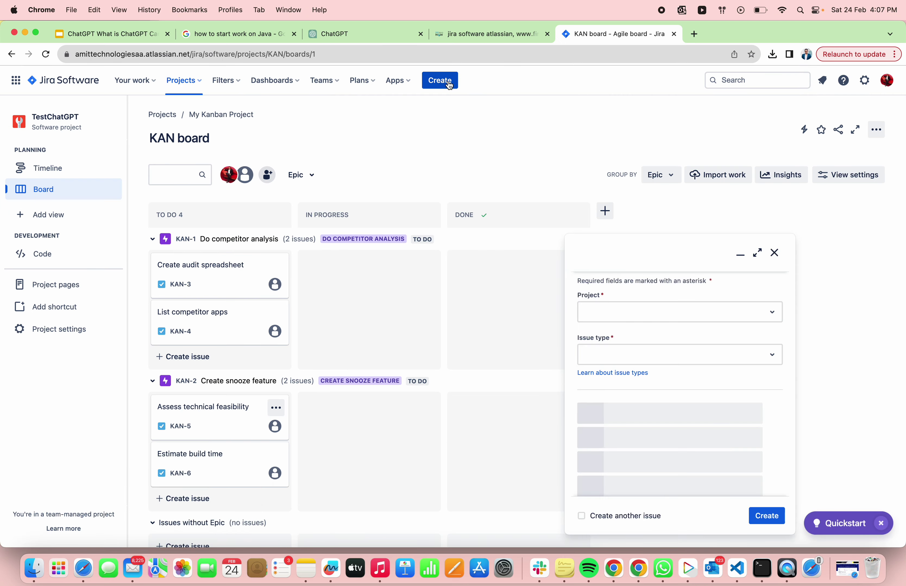
{"action": "left_click", "coordinate": [625, 362]}
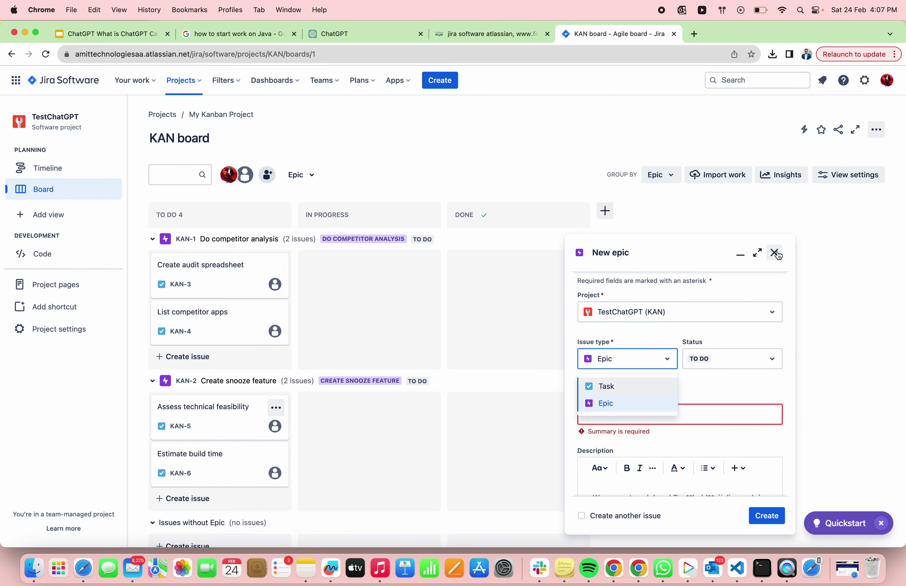
{"action": "left_click", "coordinate": [767, 257]}
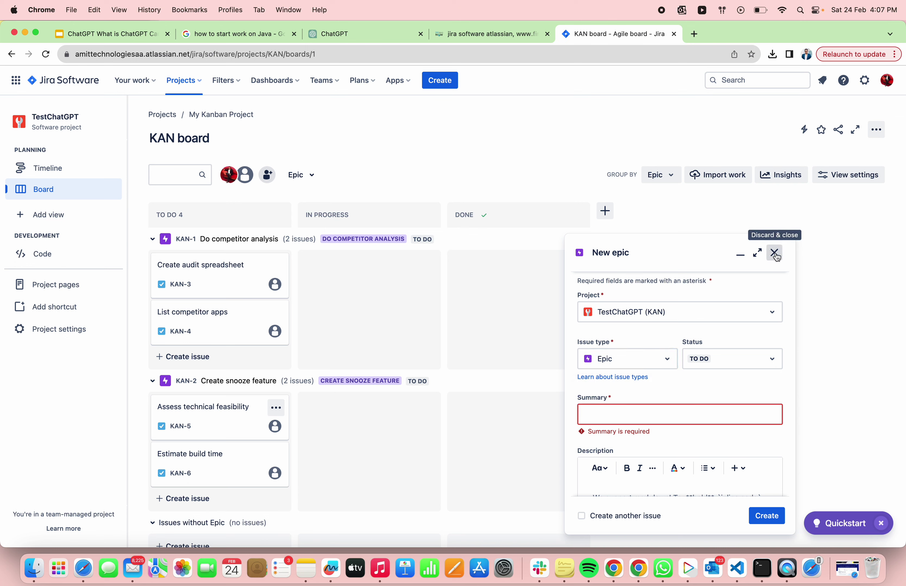
{"action": "left_click", "coordinate": [773, 252]}
Step: Filter the board by the Create snooze feature epic and open its Assess technical feasibility task
{"action": "left_click", "coordinate": [307, 178]}
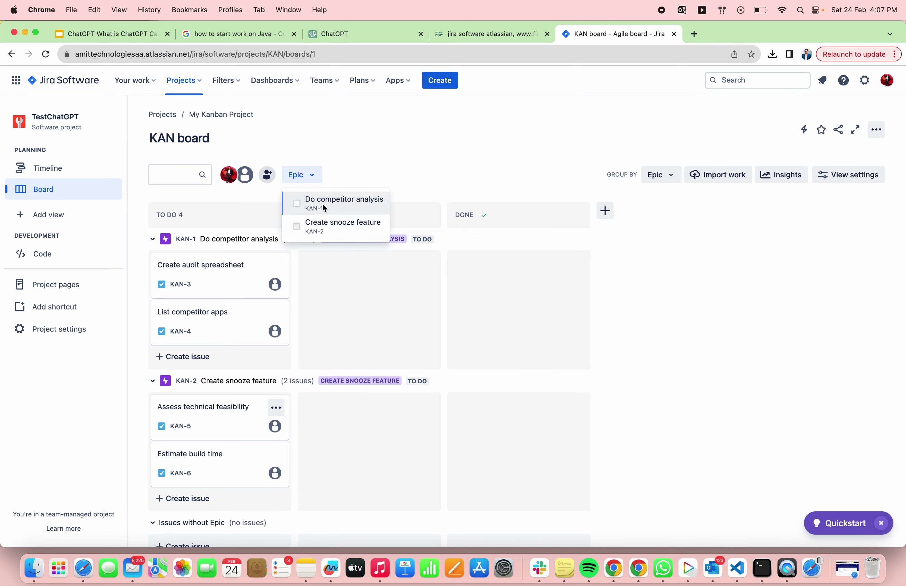
{"action": "left_click", "coordinate": [330, 227]}
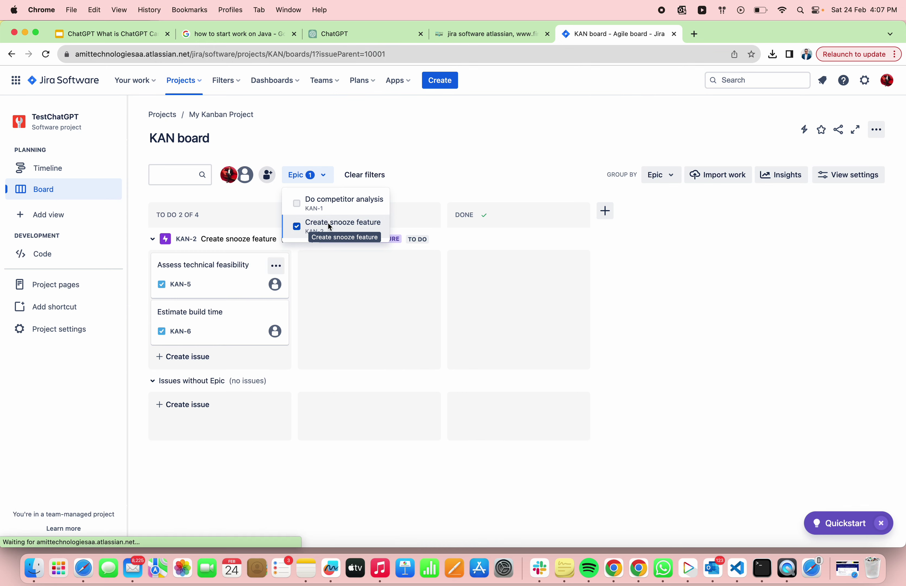
{"action": "left_click", "coordinate": [198, 283]}
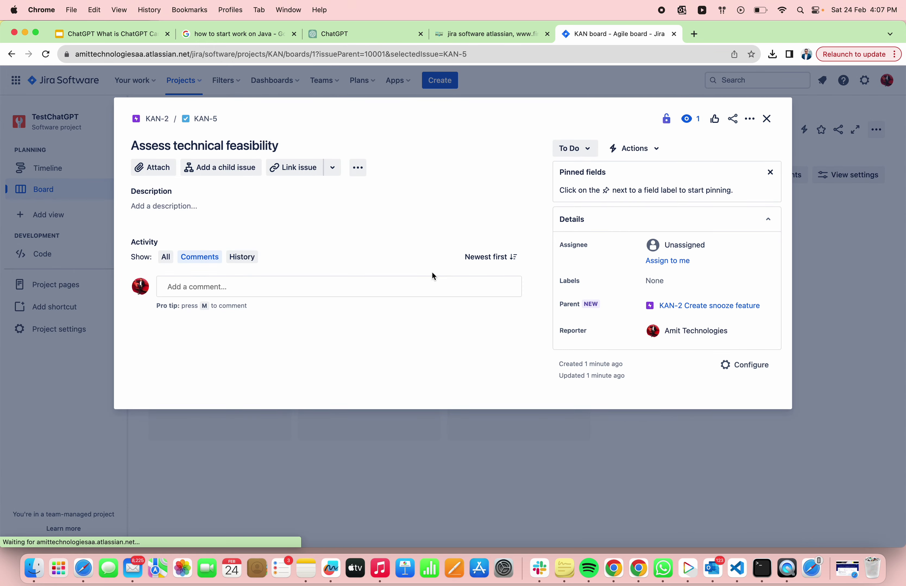
{"action": "left_click", "coordinate": [331, 169]}
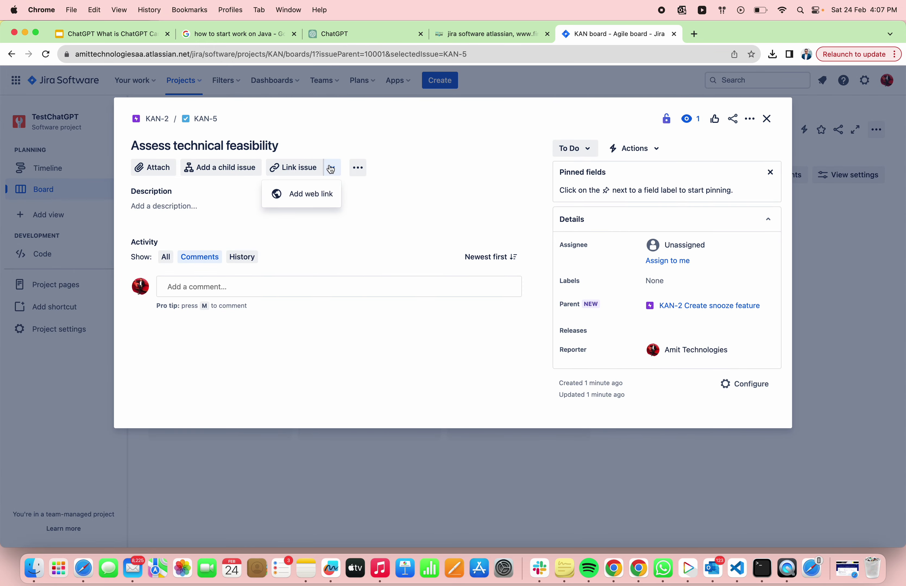
{"action": "left_click", "coordinate": [239, 167]}
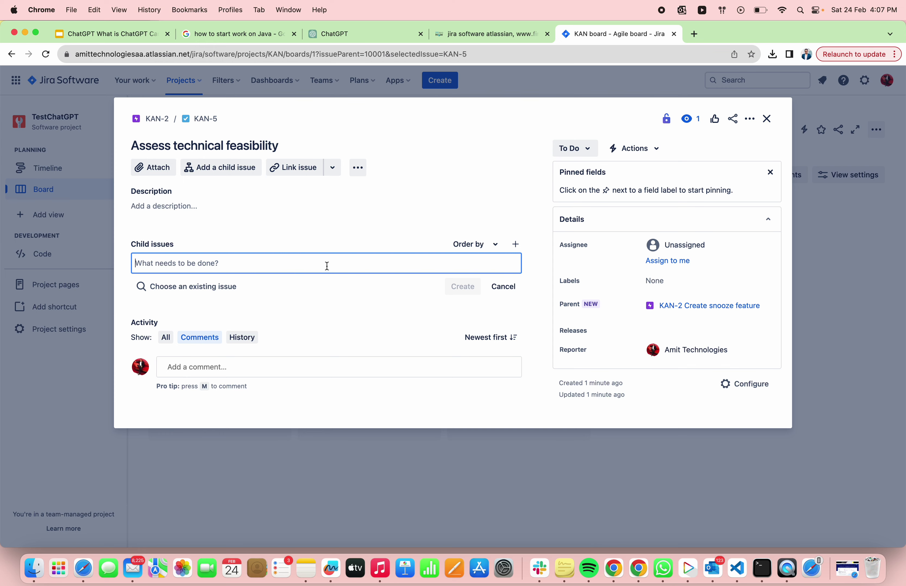
{"action": "key", "text": "Escape"}
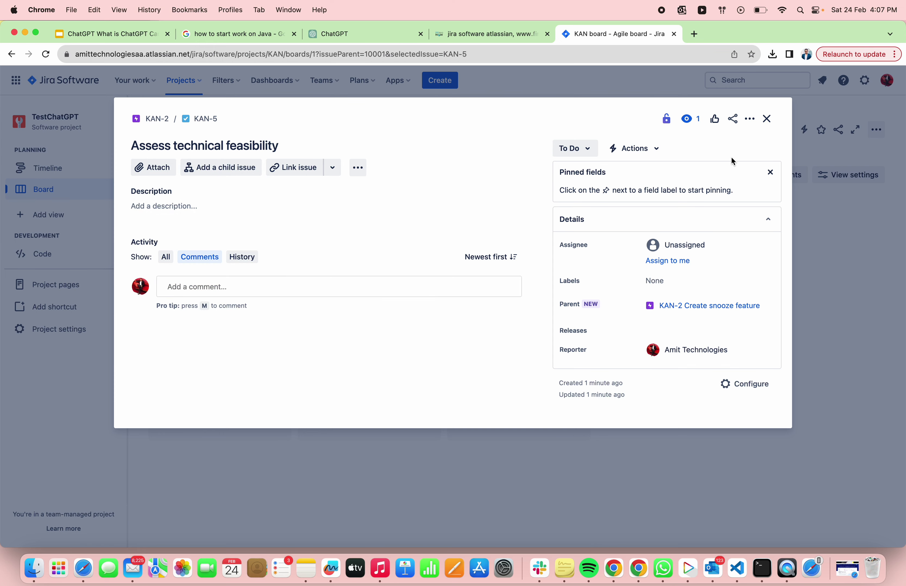
Step: Close the Assess technical feasibility task, open the list of all projects, and hide its template suggestions
{"action": "left_click", "coordinate": [767, 118]}
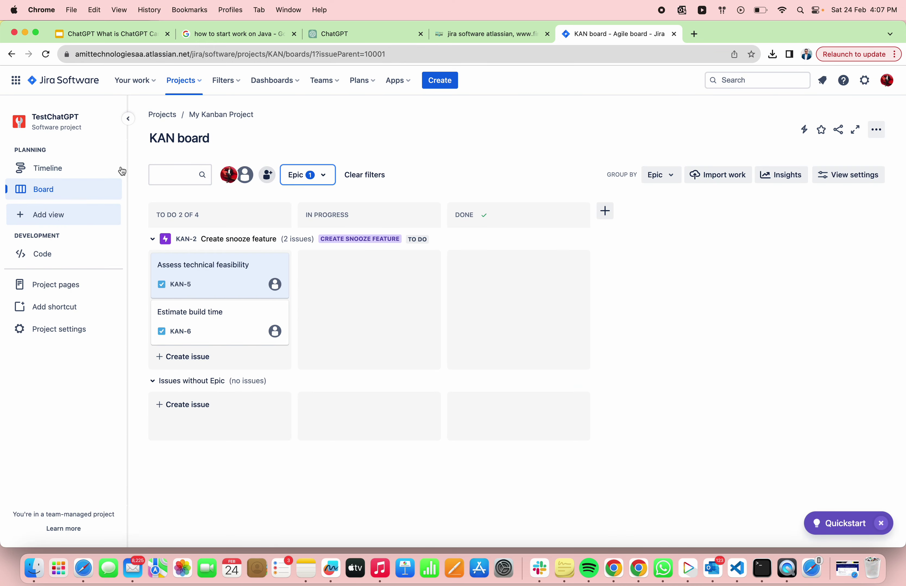
{"action": "left_click", "coordinate": [159, 82]}
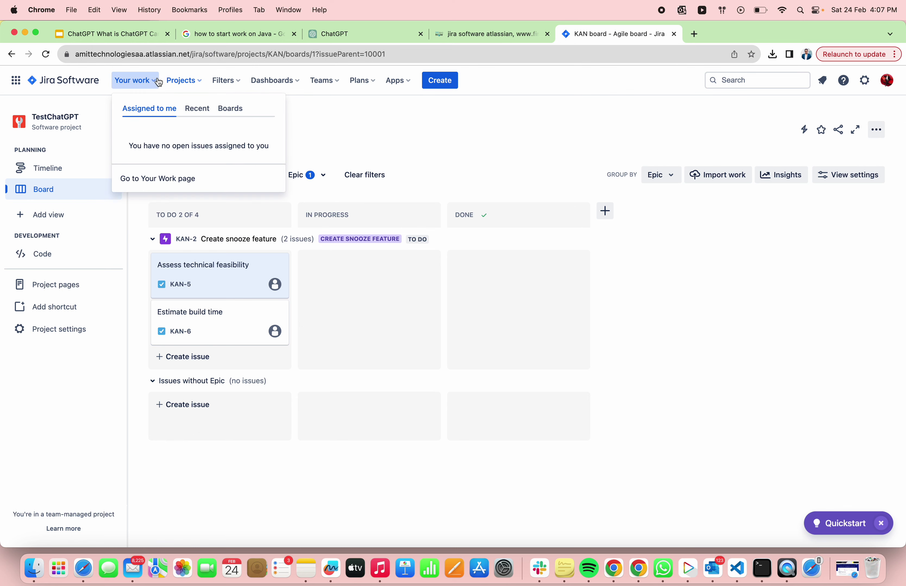
{"action": "left_click", "coordinate": [196, 80]}
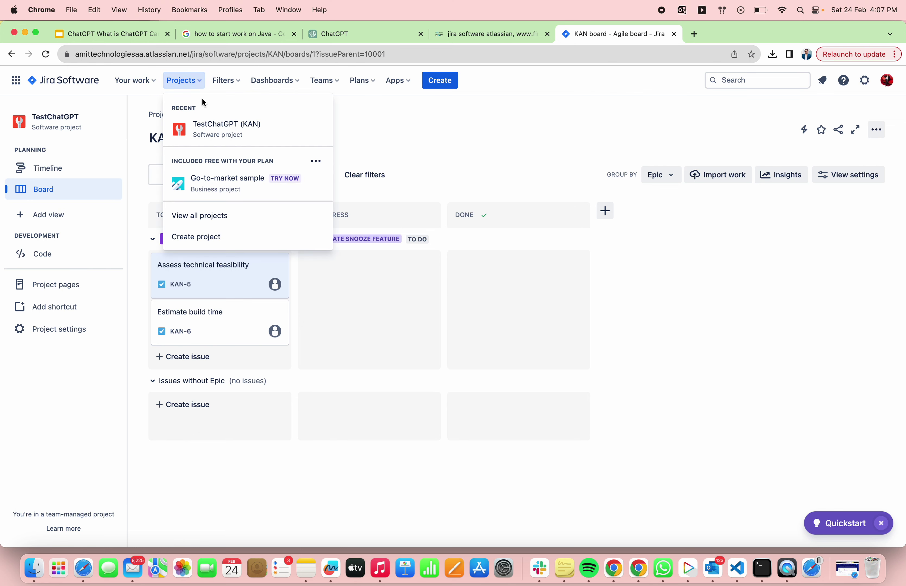
{"action": "left_click", "coordinate": [215, 217]}
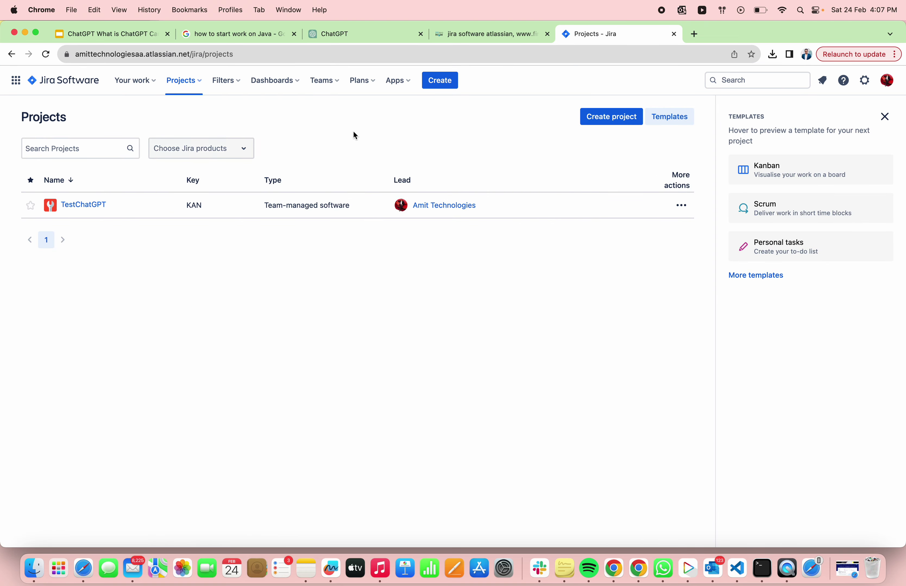
{"action": "left_click", "coordinate": [671, 119]}
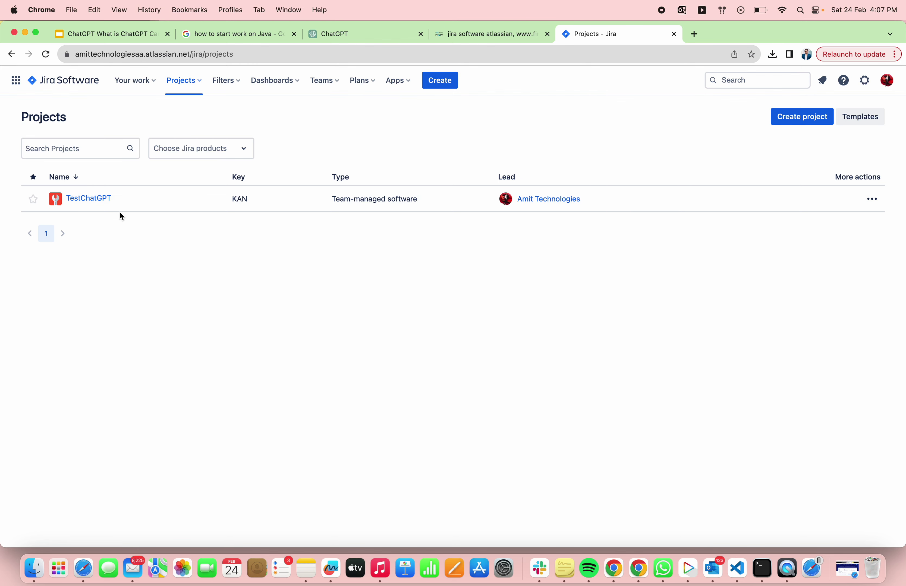
Step: Switch to Jira Software to show only its projects, and check which other products the project list can be filtered by
{"action": "left_click", "coordinate": [138, 84]}
{"action": "left_click", "coordinate": [15, 84]}
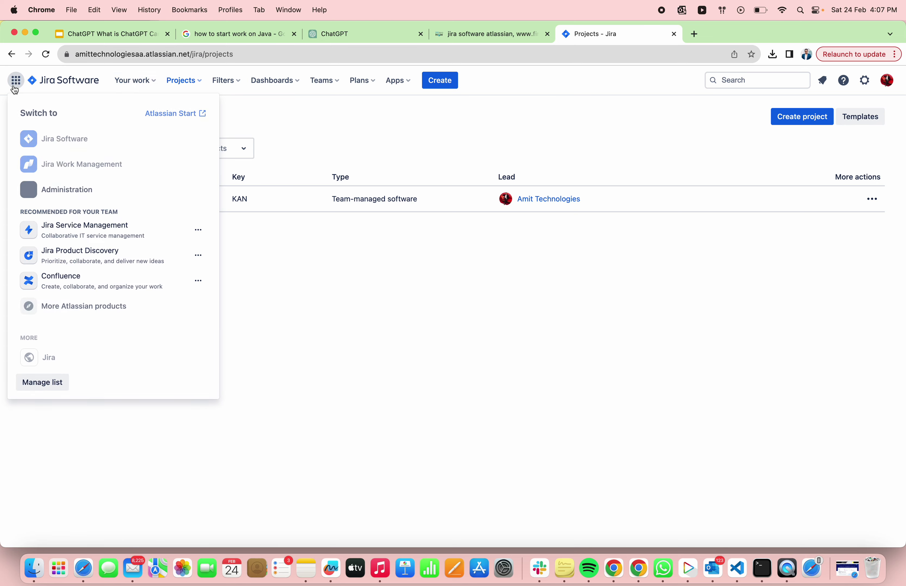
{"action": "left_click", "coordinate": [72, 146]}
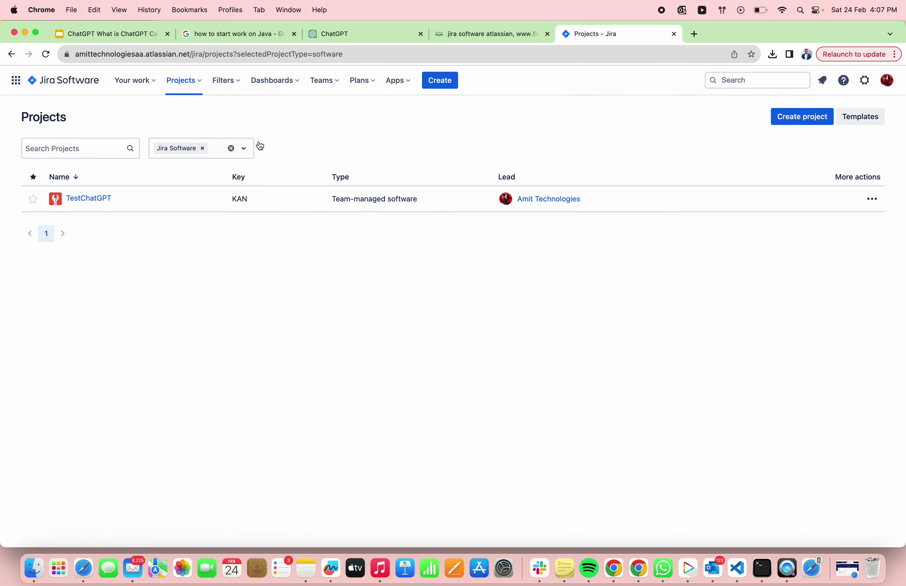
{"action": "left_click", "coordinate": [245, 149]}
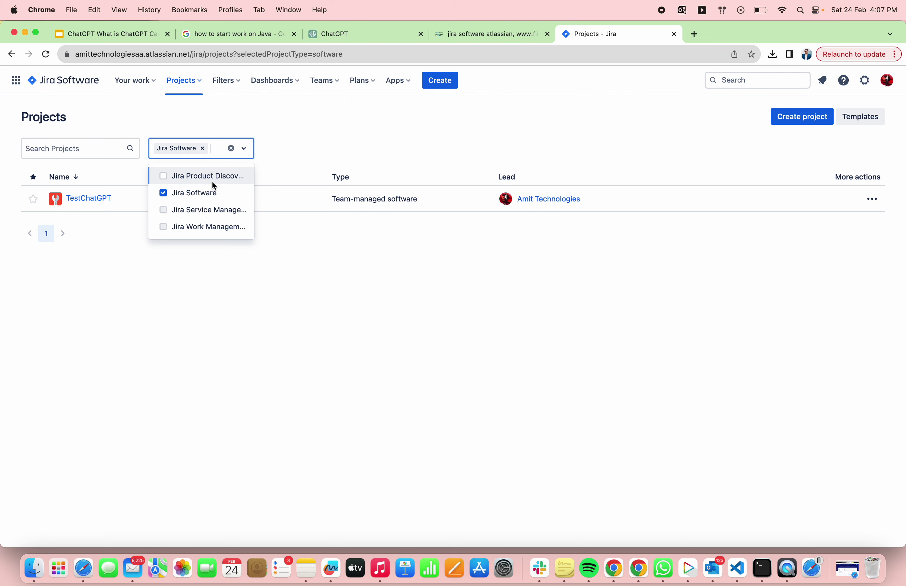
{"action": "left_click", "coordinate": [346, 120]}
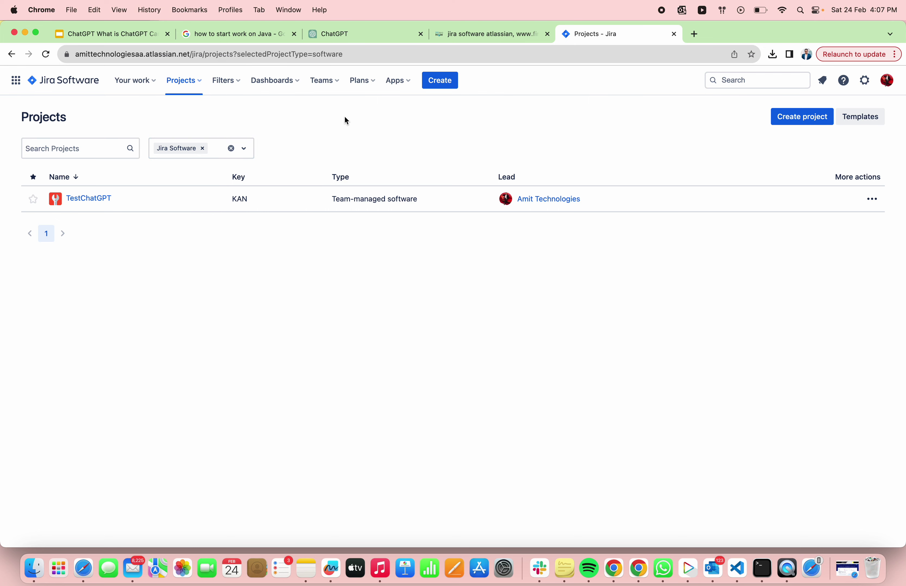
Step: Look over the TestChatGPT project's further actions and the available team, filter and project options
{"action": "left_click", "coordinate": [872, 200]}
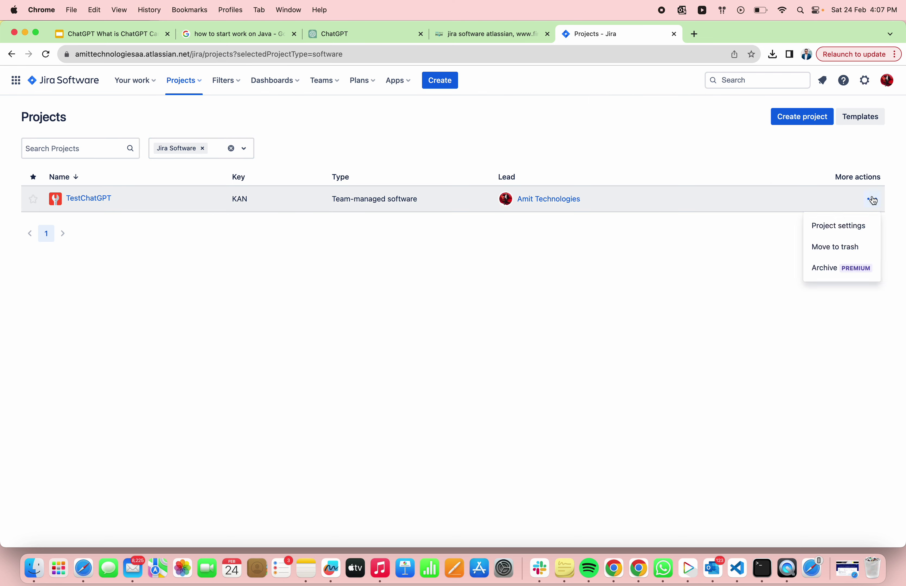
{"action": "left_click", "coordinate": [396, 81]}
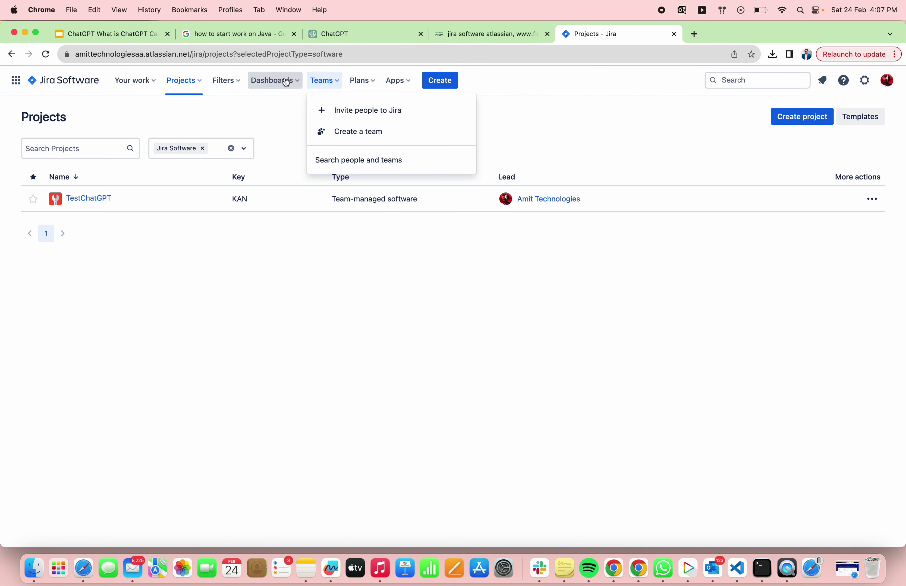
{"action": "mouse_move", "coordinate": [227, 84]}
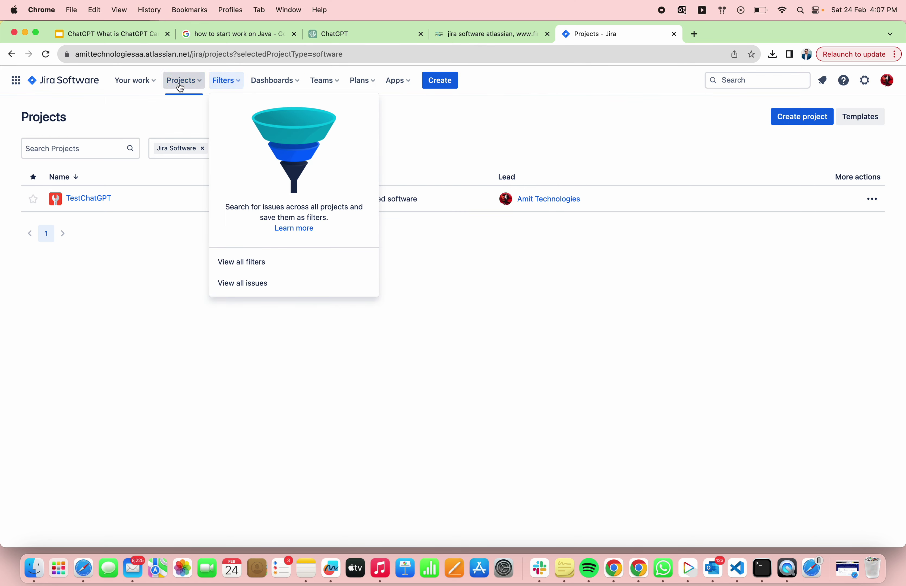
{"action": "mouse_move", "coordinate": [181, 88]}
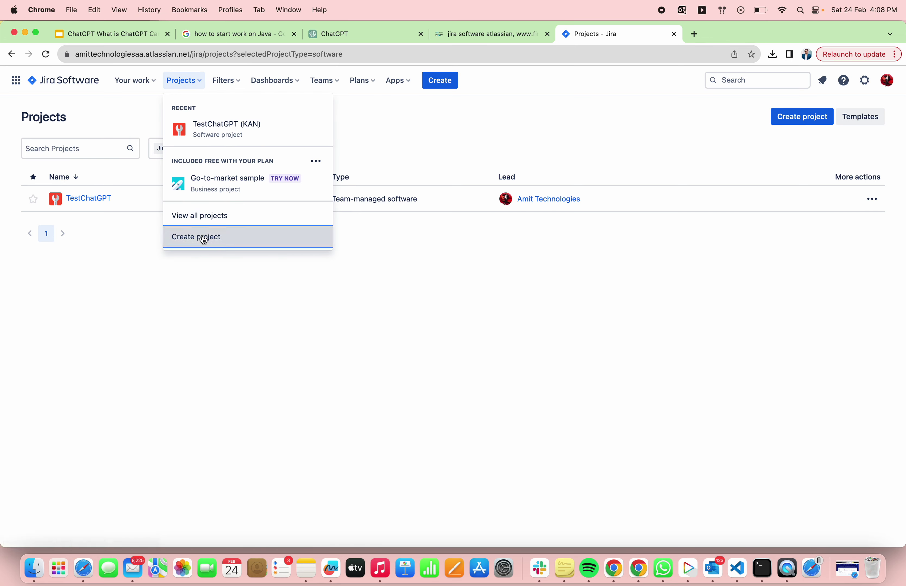
Step: Look at the templates offered for a new project, leave them, and return to the Your work page
{"action": "left_click", "coordinate": [234, 237]}
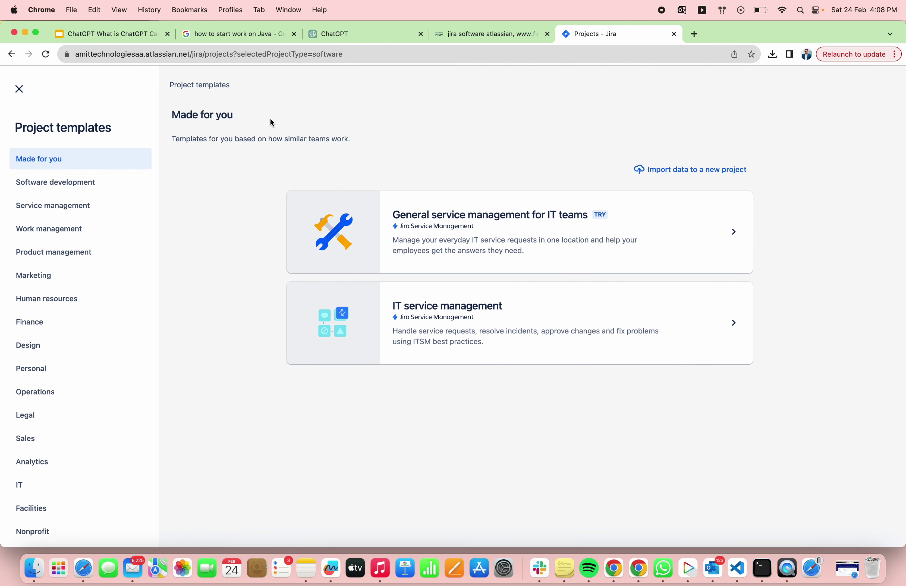
{"action": "key", "text": "Escape"}
{"action": "left_click", "coordinate": [64, 80]}
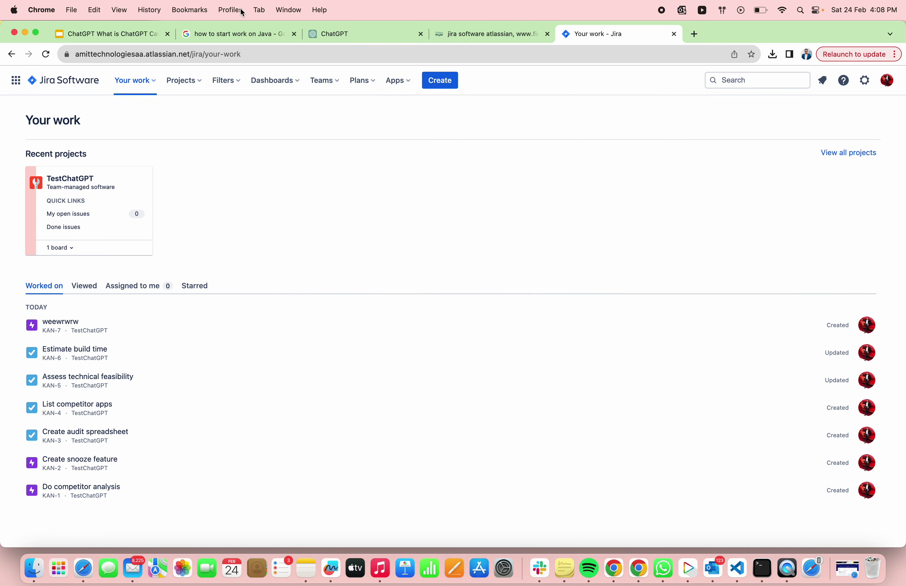
Step: Switch to ChatGPT to reread the guide on creating user stories, and return to Jira
{"action": "left_click", "coordinate": [220, 28]}
{"action": "left_click", "coordinate": [324, 38]}
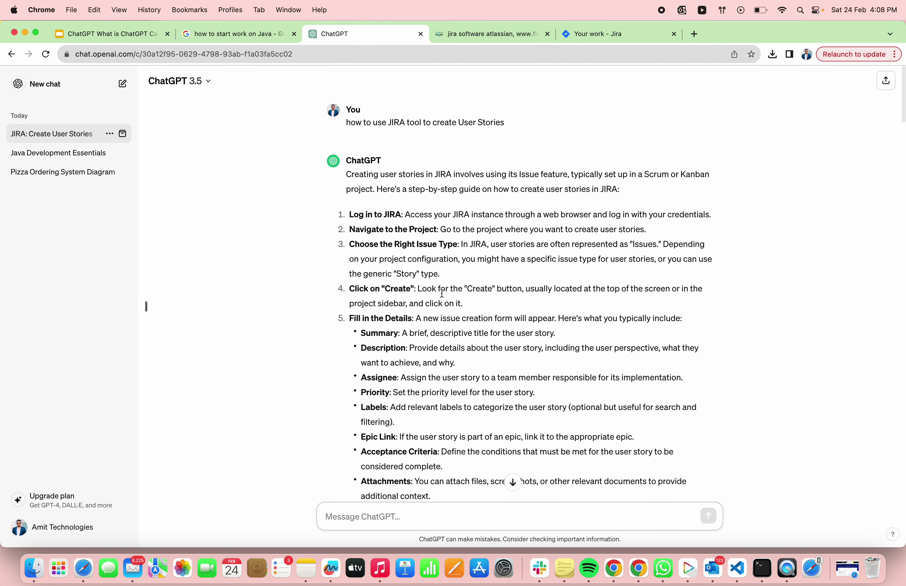
{"action": "scroll", "coordinate": [425, 389], "scroll_direction": "down", "scroll_amount": 5}
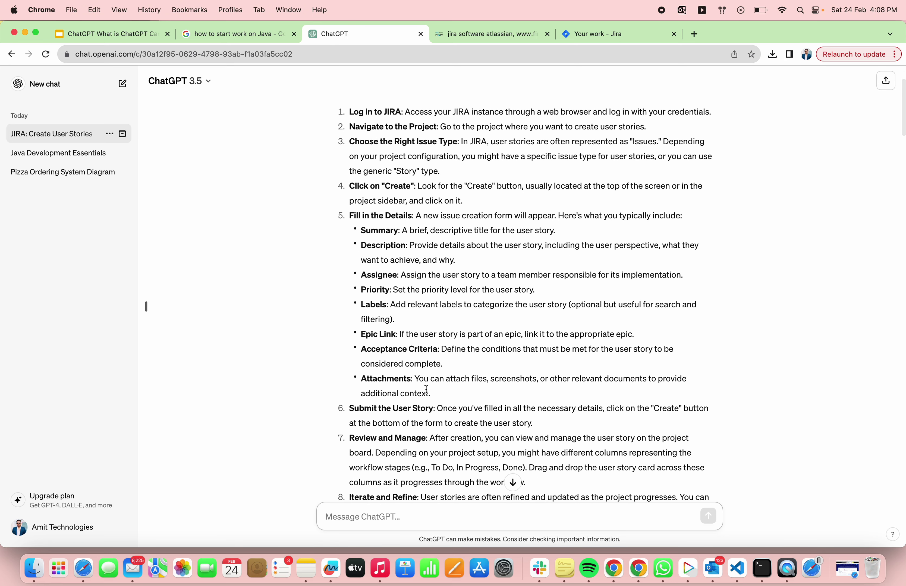
{"action": "left_click", "coordinate": [583, 35]}
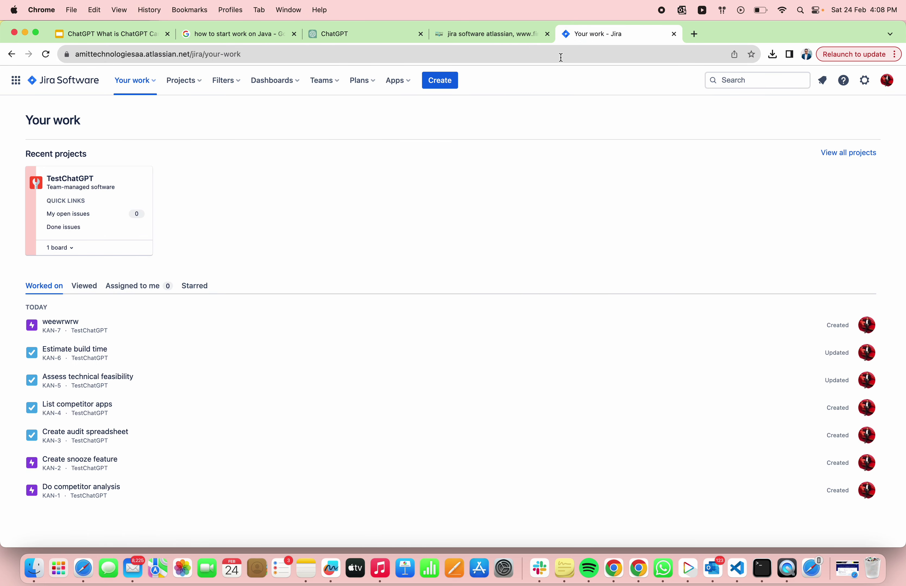
{"action": "left_click", "coordinate": [451, 82]}
{"action": "left_click", "coordinate": [760, 311]}
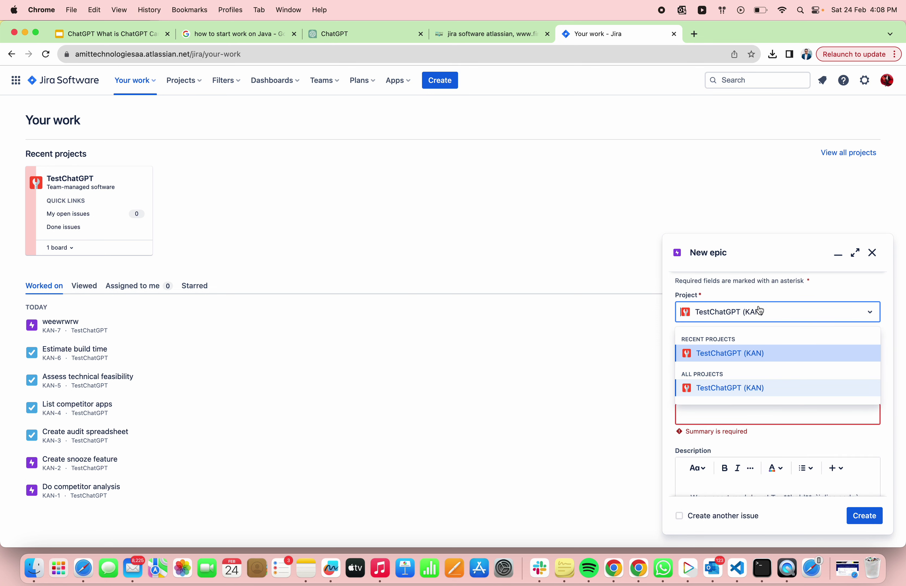
{"action": "left_click", "coordinate": [731, 392]}
{"action": "left_click", "coordinate": [765, 360]}
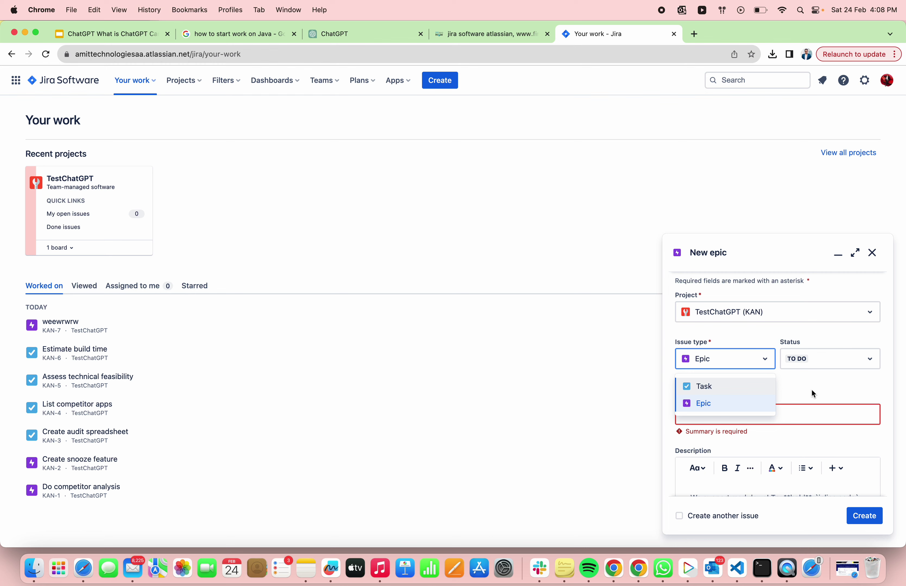
Step: Open the Create audit spreadsheet task, postpone the issue view tour, and discard the unfinished new epic form
{"action": "left_click", "coordinate": [601, 440]}
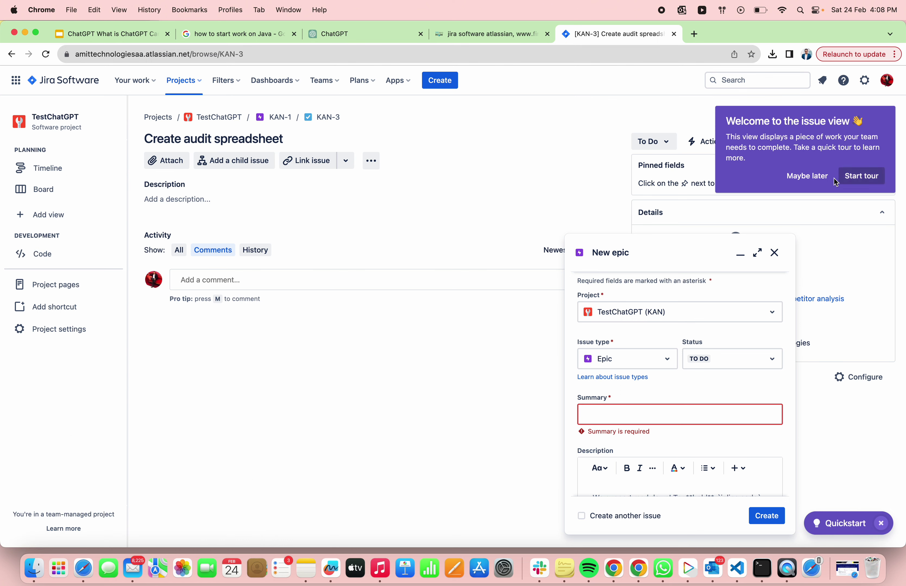
{"action": "left_click", "coordinate": [819, 182]}
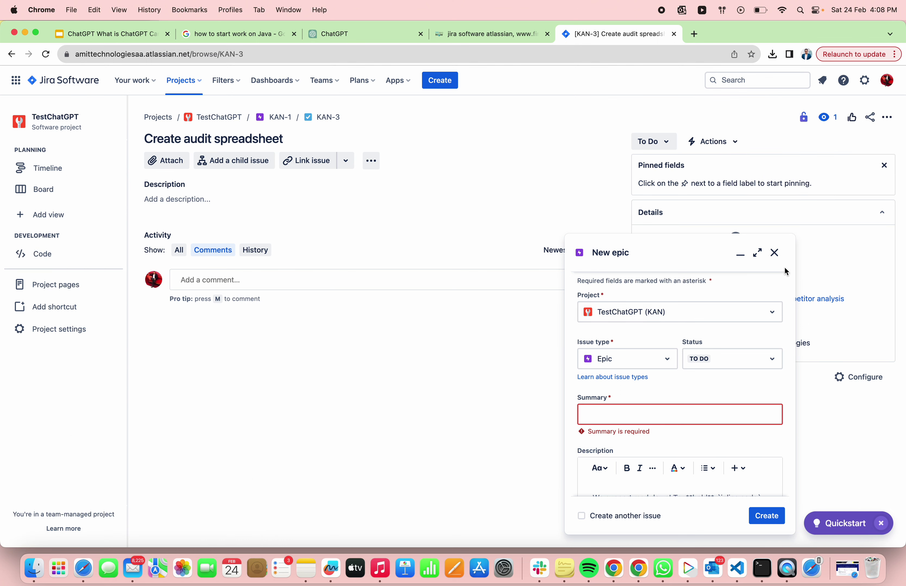
{"action": "left_click", "coordinate": [775, 254]}
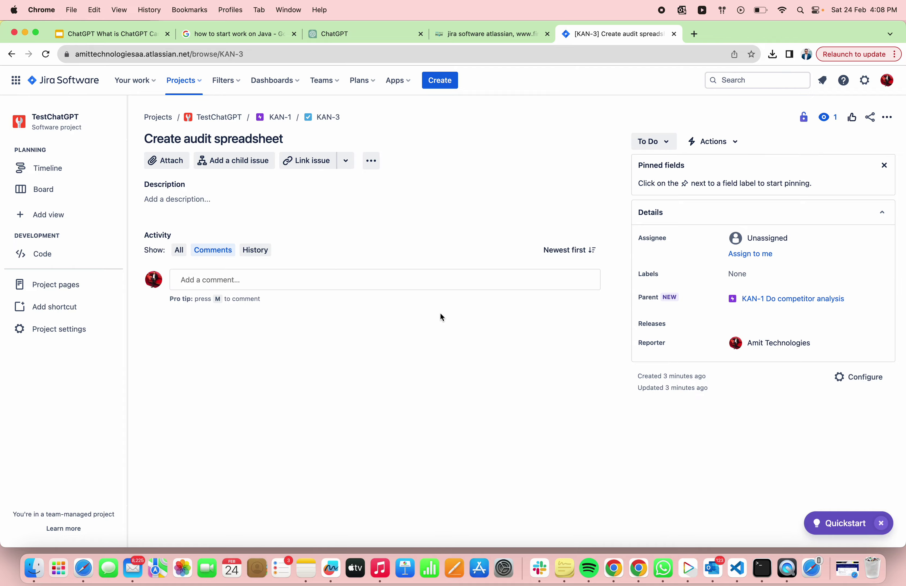
Step: Switch to ChatGPT, review the remaining steps of the user story guide, and go to the end of the conversation
{"action": "left_click", "coordinate": [353, 33]}
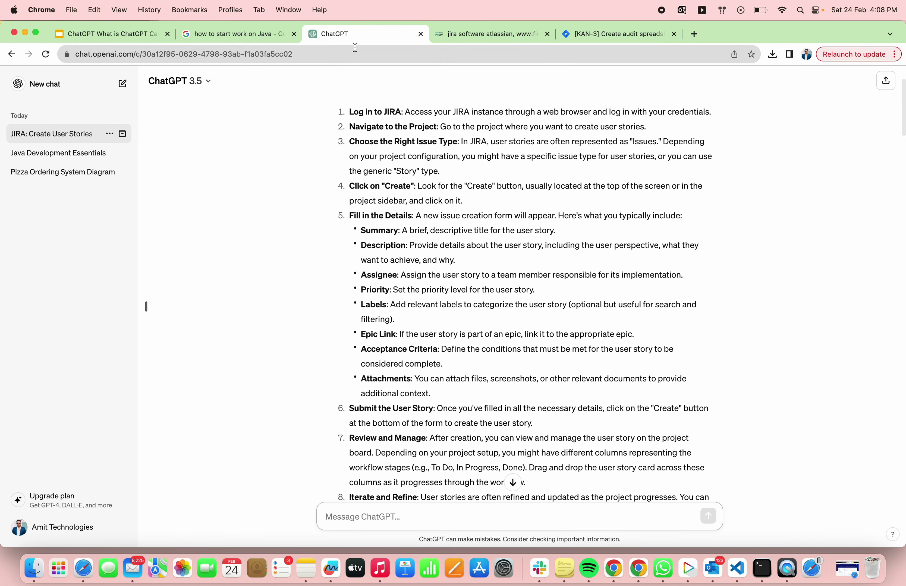
{"action": "scroll", "coordinate": [384, 250], "scroll_direction": "down", "scroll_amount": 5}
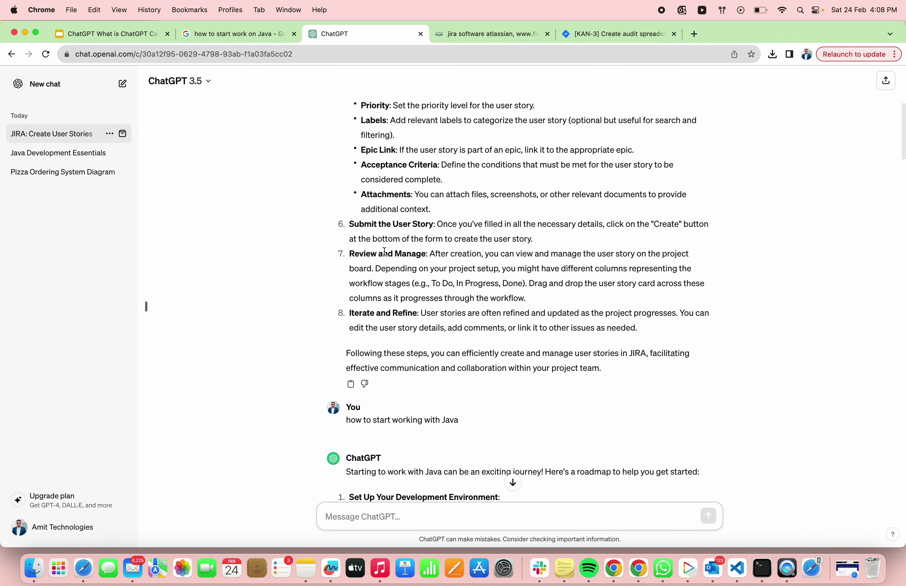
{"action": "scroll", "coordinate": [384, 252], "scroll_direction": "up", "scroll_amount": 2}
{"action": "scroll", "coordinate": [384, 251], "scroll_direction": "down", "scroll_amount": 20}
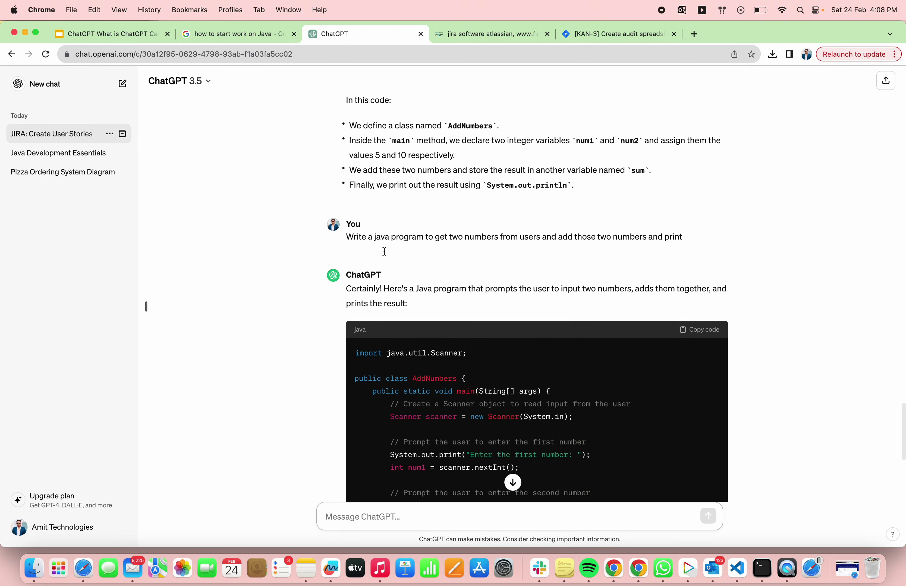
{"action": "scroll", "coordinate": [384, 251], "scroll_direction": "down", "scroll_amount": 9}
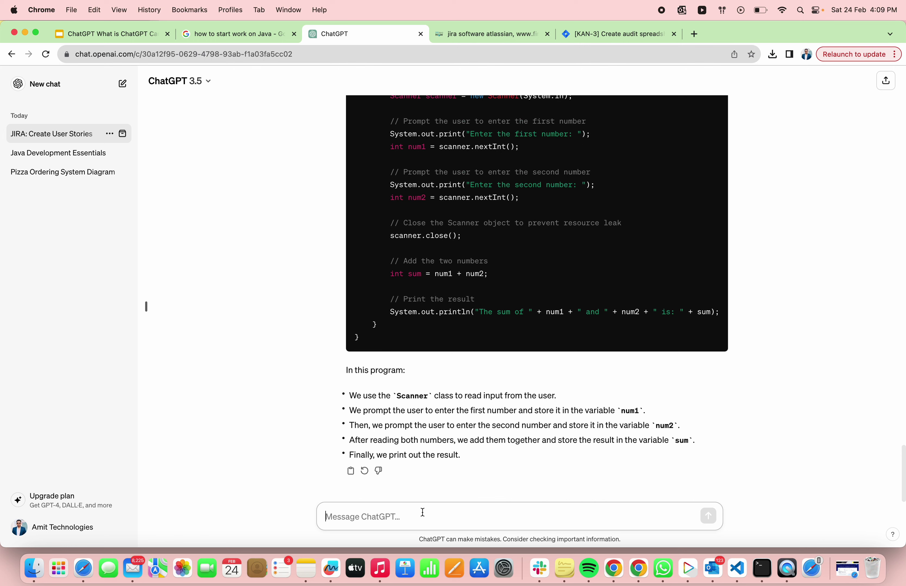
Step: Ask ChatGPT "Write a API Contract to take users Phone Number in Request and provide User Details as repsonse"
{"action": "type", "text": "Write "}
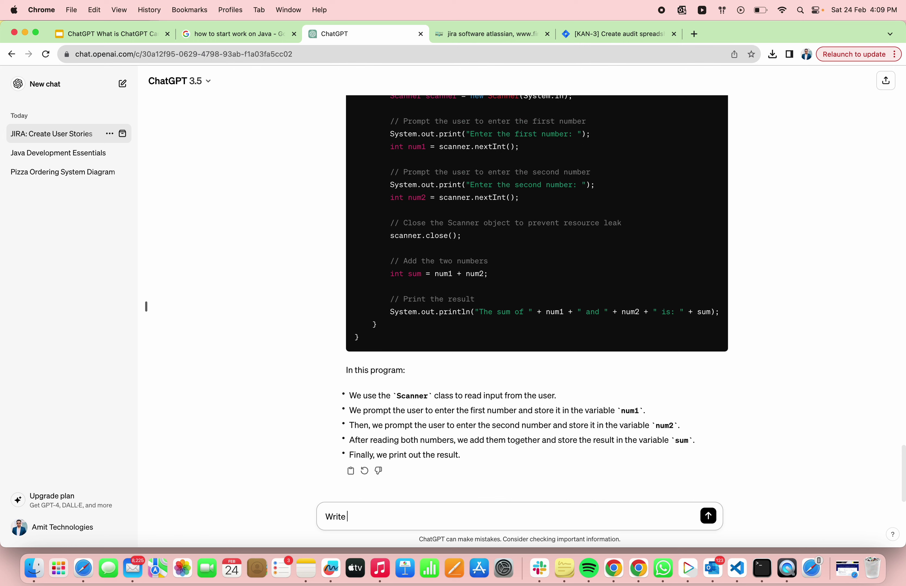
{"action": "type", "text": "a API Contract to take users"}
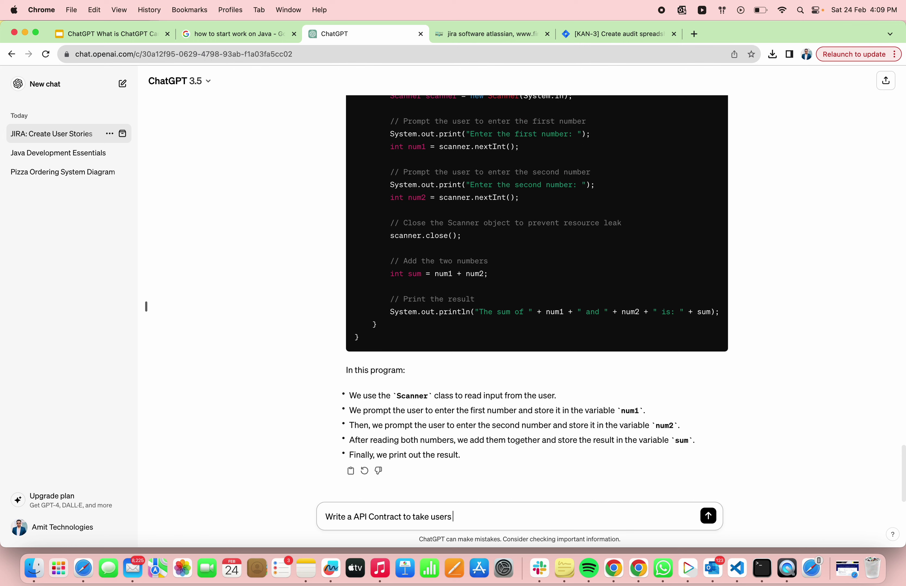
{"action": "type", "text": " Phone Number in Request and p"}
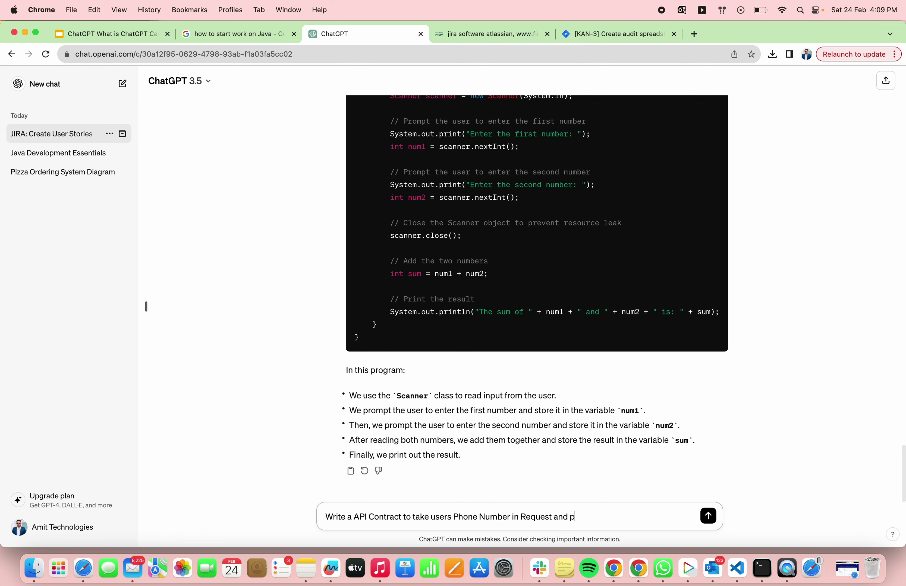
{"action": "type", "text": "rovide User Details as rep"}
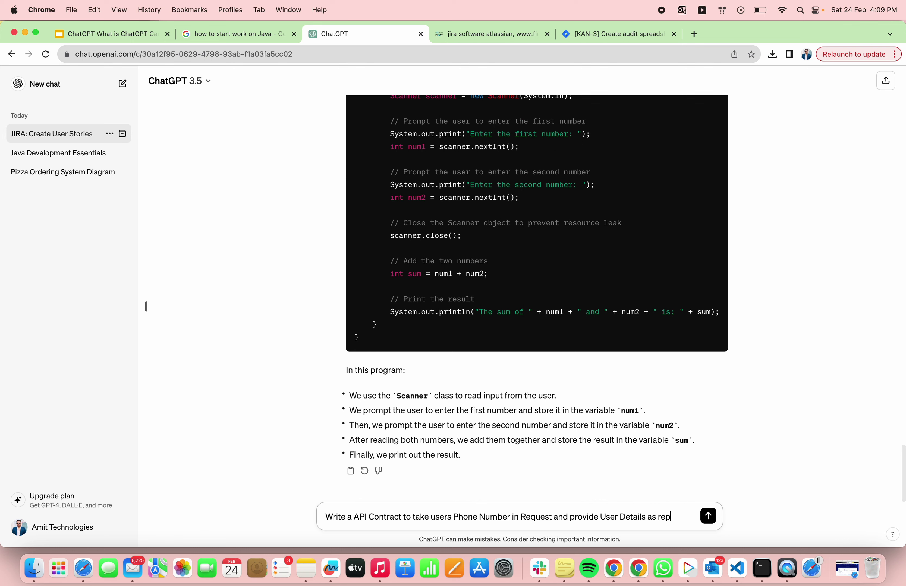
{"action": "type", "text": "sonse"}
{"action": "key", "text": "Return"}
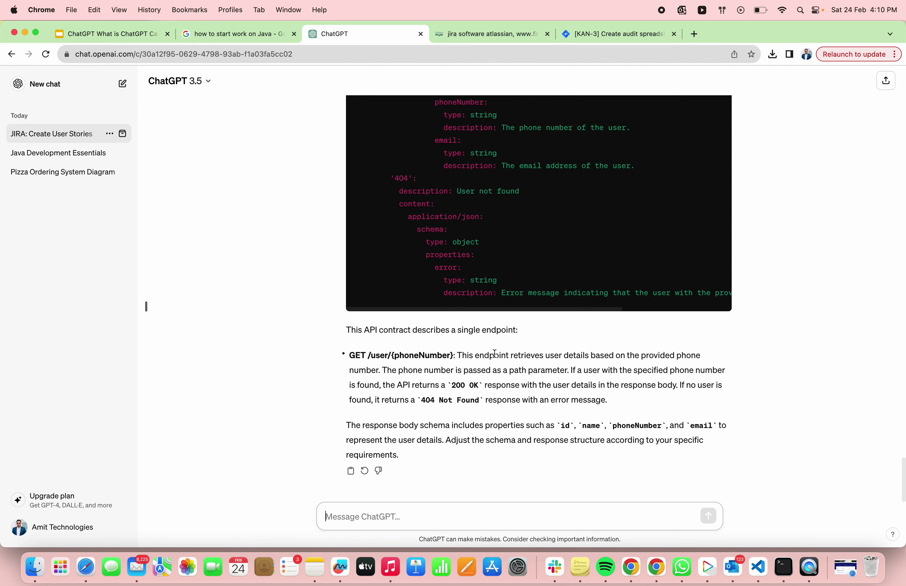
Step: Examine the generated YAML API contract from its beginning, including the endpoint, parameters and response definitions
{"action": "scroll", "coordinate": [492, 353], "scroll_direction": "up", "scroll_amount": 15}
{"action": "scroll", "coordinate": [495, 357], "scroll_direction": "up", "scroll_amount": 2}
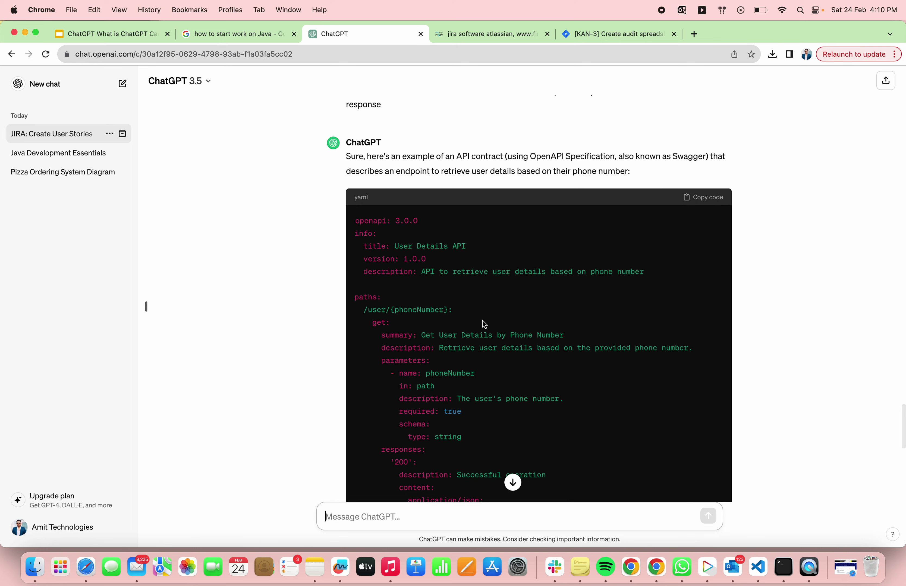
{"action": "scroll", "coordinate": [483, 322], "scroll_direction": "down", "scroll_amount": 3}
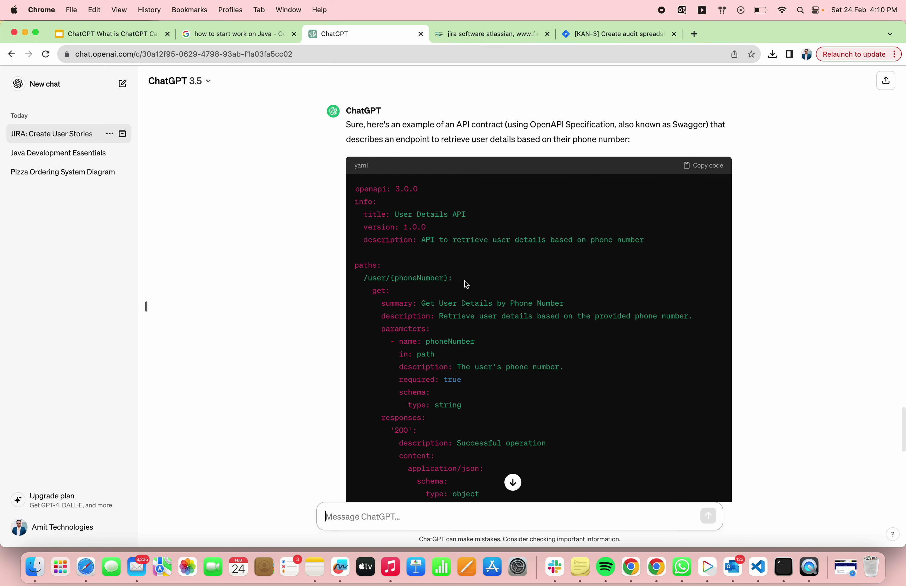
{"action": "scroll", "coordinate": [465, 280], "scroll_direction": "down", "scroll_amount": 3}
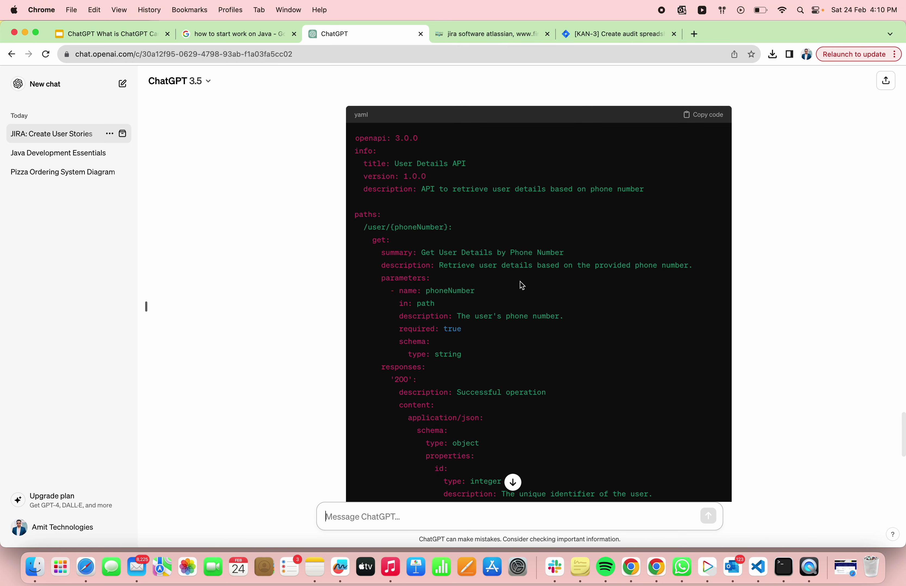
Step: Read through the YAML contract's parameters, its 200 and 404 response schemas, and the endpoint explanation that follows the code
{"action": "scroll", "coordinate": [544, 276], "scroll_direction": "down", "scroll_amount": 3}
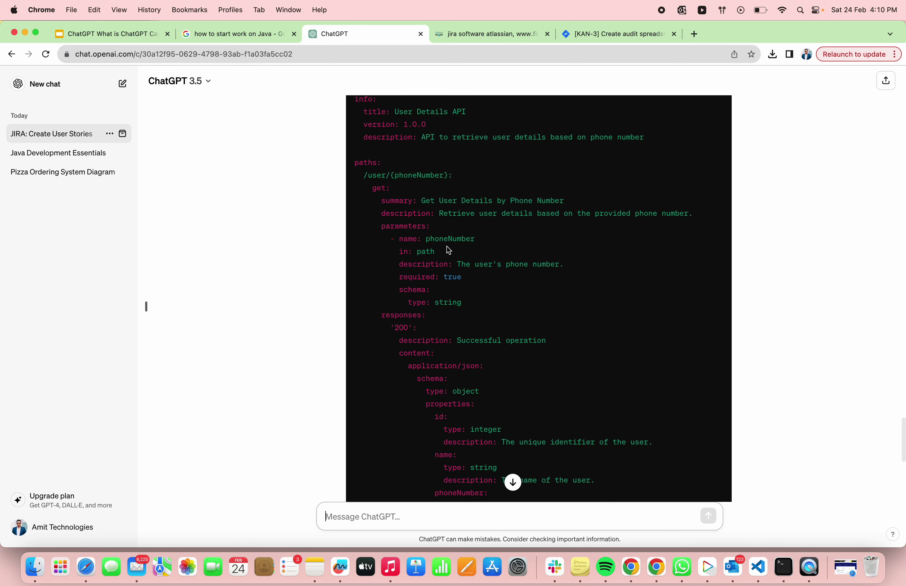
{"action": "scroll", "coordinate": [528, 261], "scroll_direction": "down", "scroll_amount": 5}
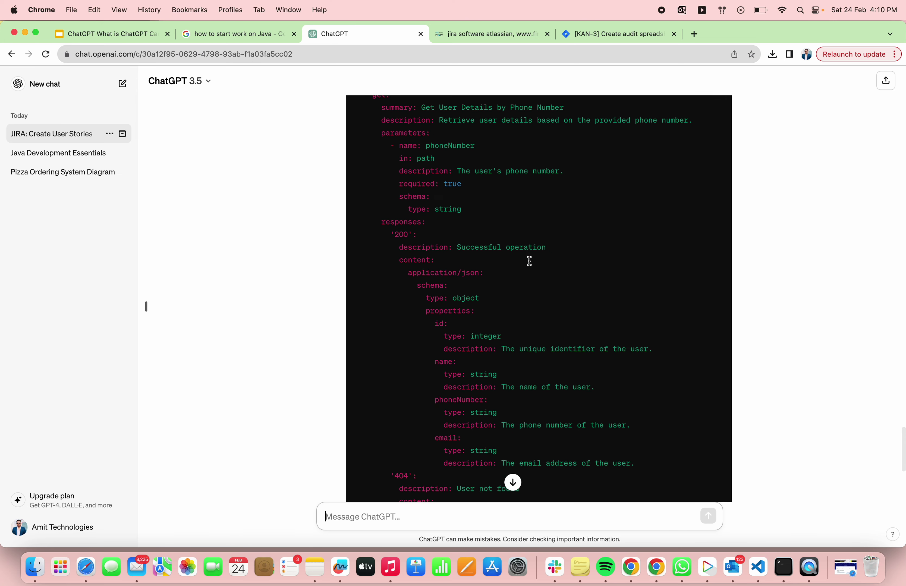
{"action": "scroll", "coordinate": [528, 261], "scroll_direction": "down", "scroll_amount": 3}
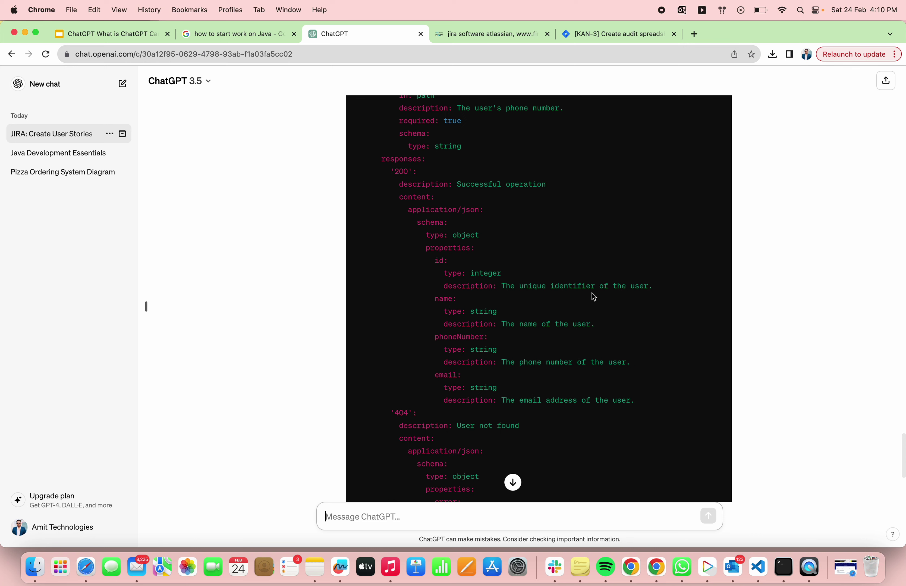
{"action": "scroll", "coordinate": [532, 343], "scroll_direction": "down", "scroll_amount": 3}
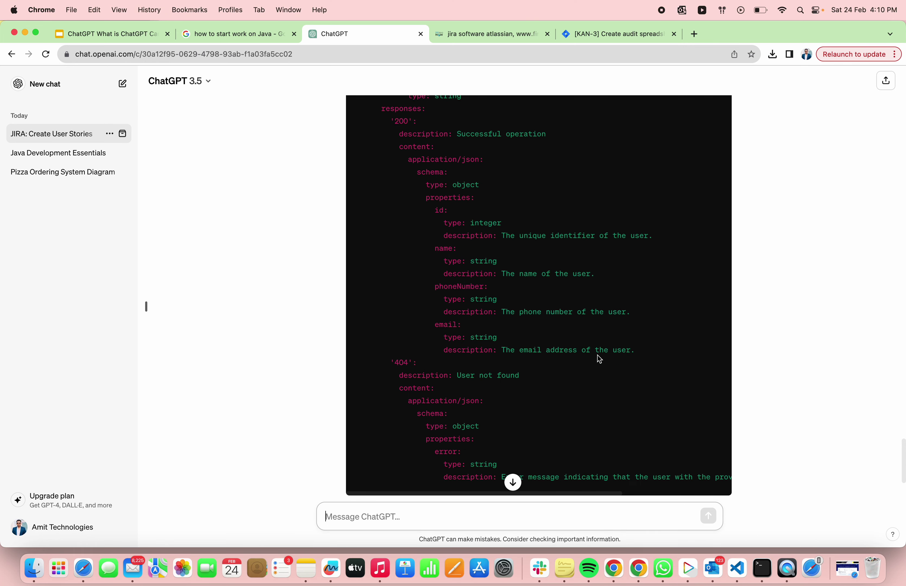
{"action": "scroll", "coordinate": [597, 355], "scroll_direction": "down", "scroll_amount": 3}
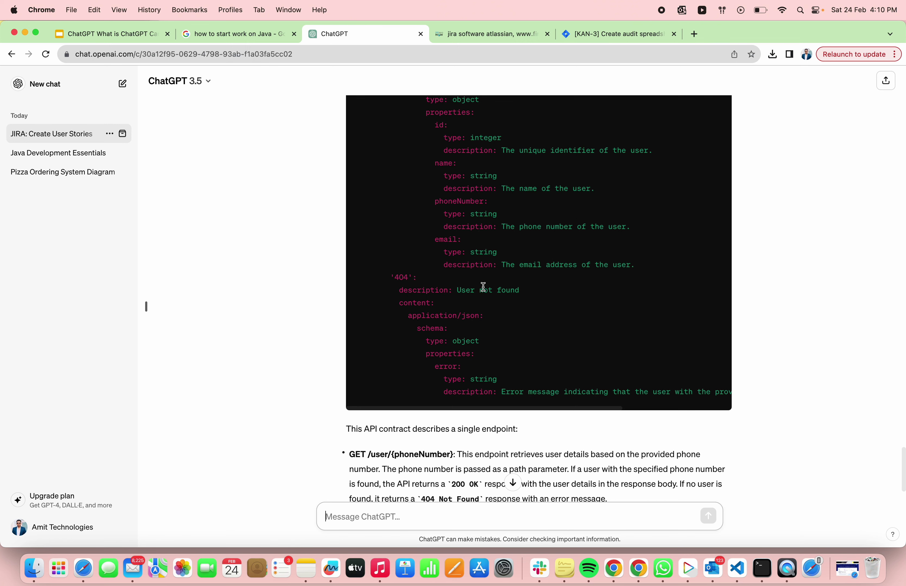
{"action": "scroll", "coordinate": [448, 194], "scroll_direction": "up", "scroll_amount": 5}
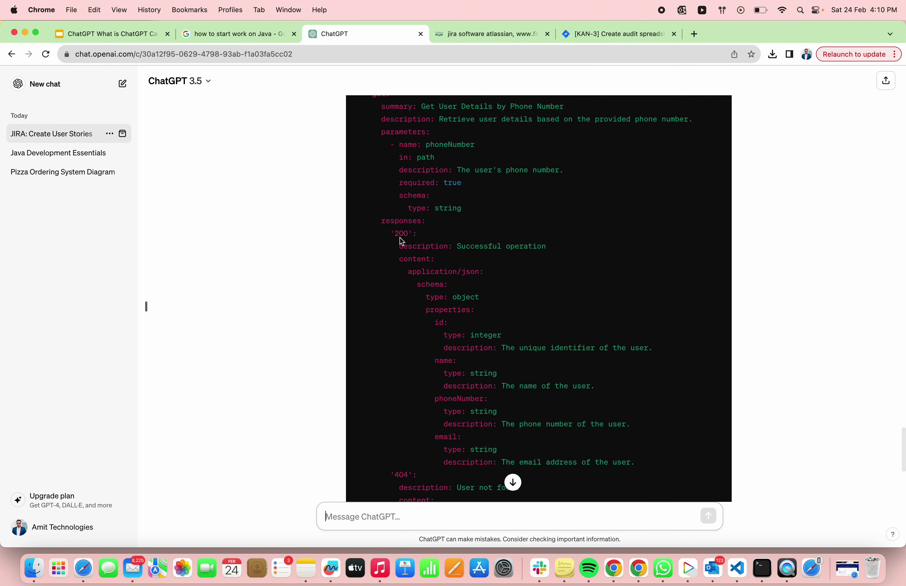
{"action": "scroll", "coordinate": [409, 237], "scroll_direction": "down", "scroll_amount": 3}
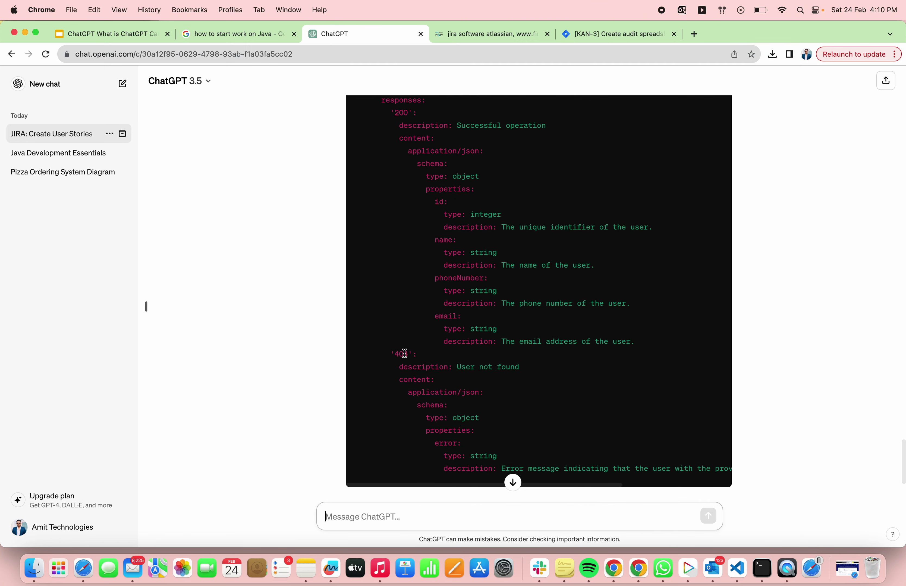
{"action": "scroll", "coordinate": [405, 354], "scroll_direction": "down", "scroll_amount": 2}
{"action": "scroll", "coordinate": [468, 344], "scroll_direction": "down", "scroll_amount": 2}
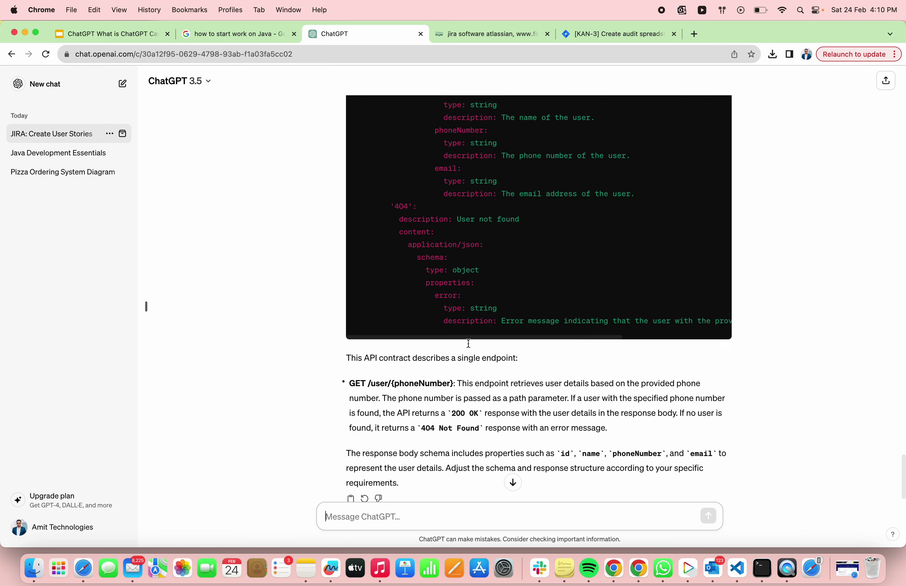
{"action": "scroll", "coordinate": [469, 344], "scroll_direction": "down", "scroll_amount": 1}
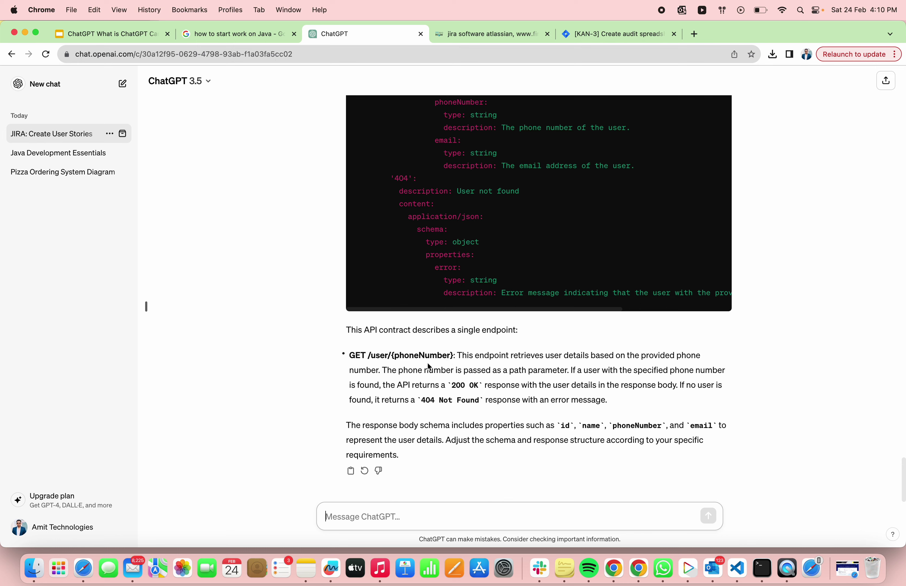
{"action": "scroll", "coordinate": [418, 358], "scroll_direction": "up", "scroll_amount": 7}
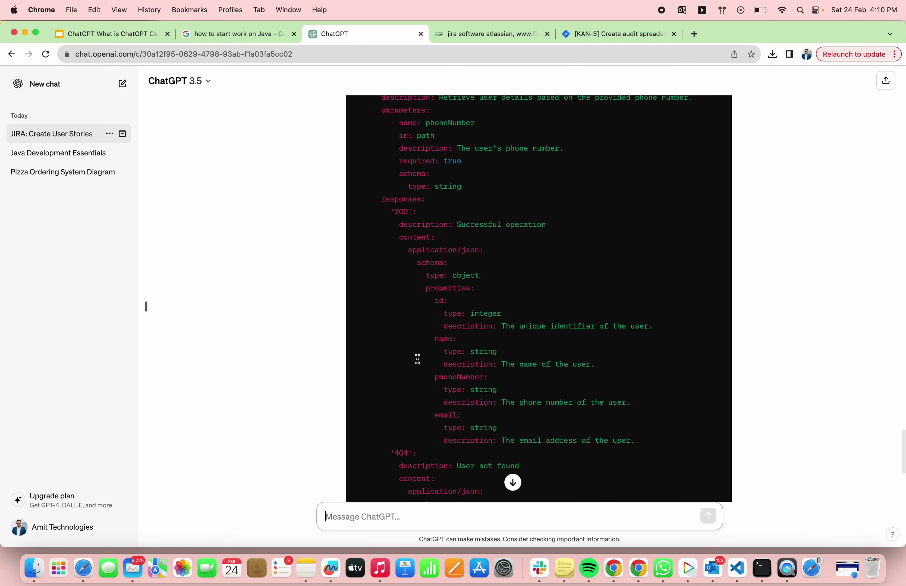
{"action": "scroll", "coordinate": [418, 358], "scroll_direction": "down", "scroll_amount": 7}
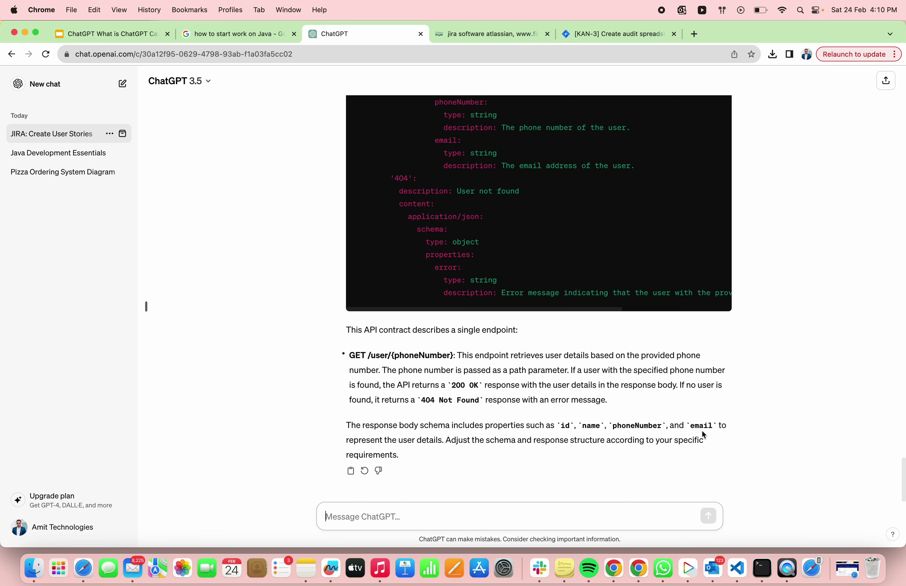
{"action": "scroll", "coordinate": [701, 430], "scroll_direction": "up", "scroll_amount": 10}
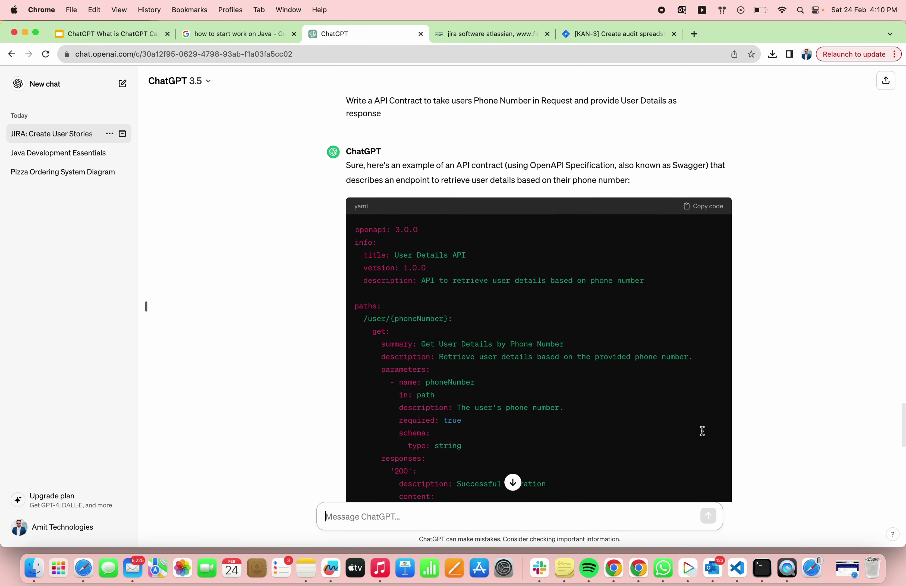
{"action": "scroll", "coordinate": [702, 431], "scroll_direction": "down", "scroll_amount": 10}
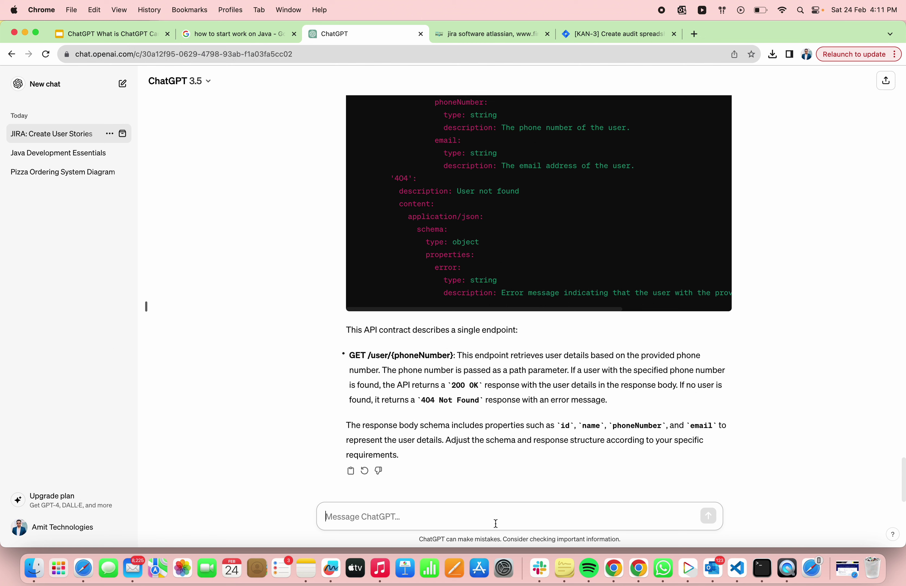
Step: Ask ChatGPT "Write API Specification to get users Phone number and provide user details"
{"action": "type", "text": "Write "}
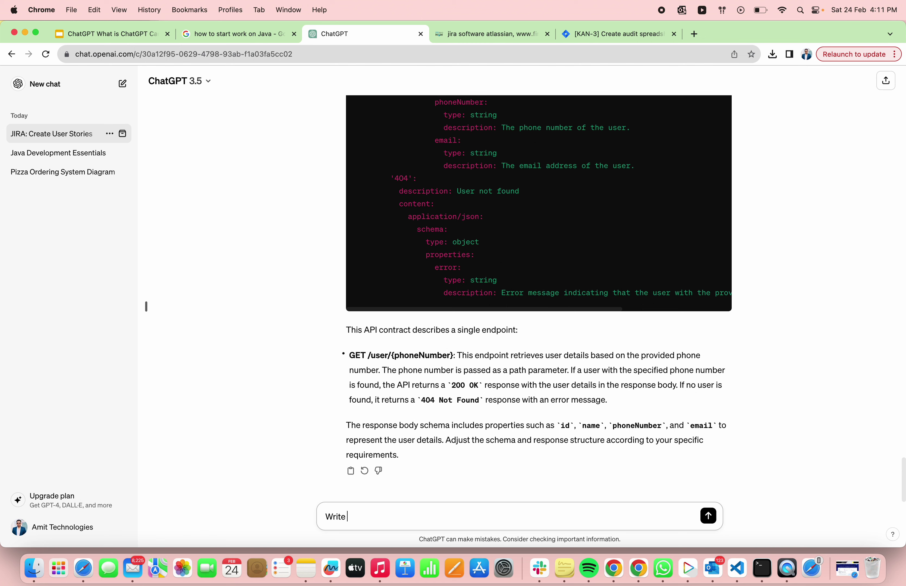
{"action": "type", "text": "API Specification to get user"}
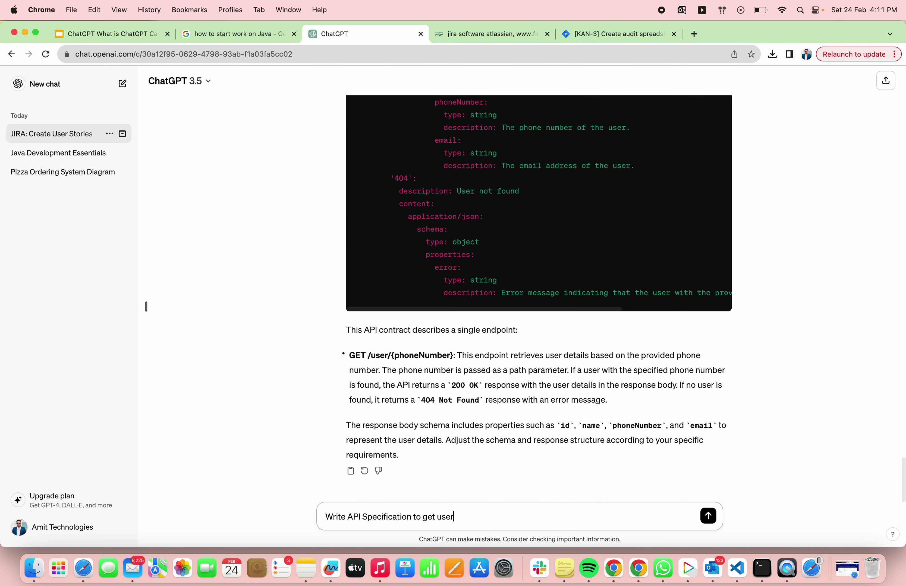
{"action": "type", "text": "s Phone numebr"}
{"action": "key", "text": "BackSpace"}
{"action": "key", "text": "BackSpace"}
{"action": "key", "text": "BackSpace"}
{"action": "type", "text": "ber and provide user"}
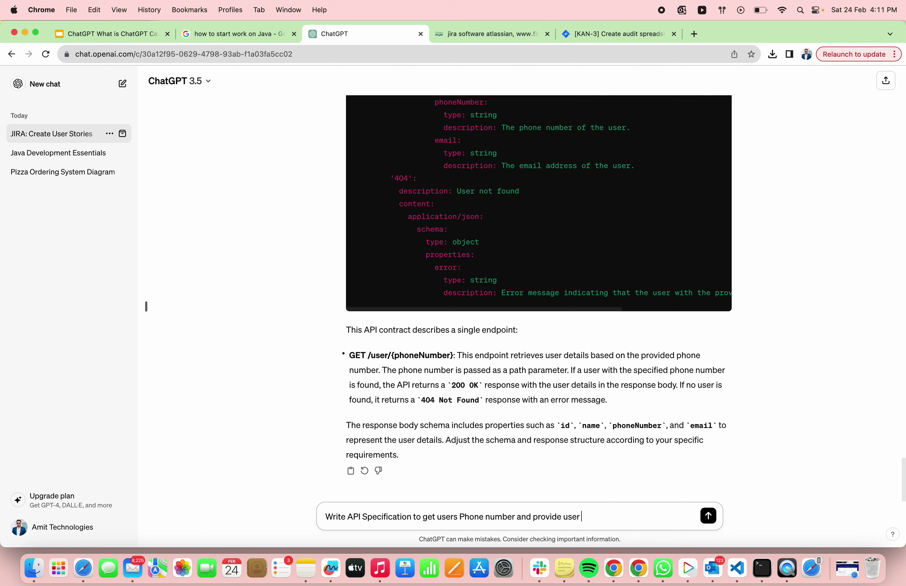
{"action": "type", "text": " details"}
{"action": "key", "text": "Return"}
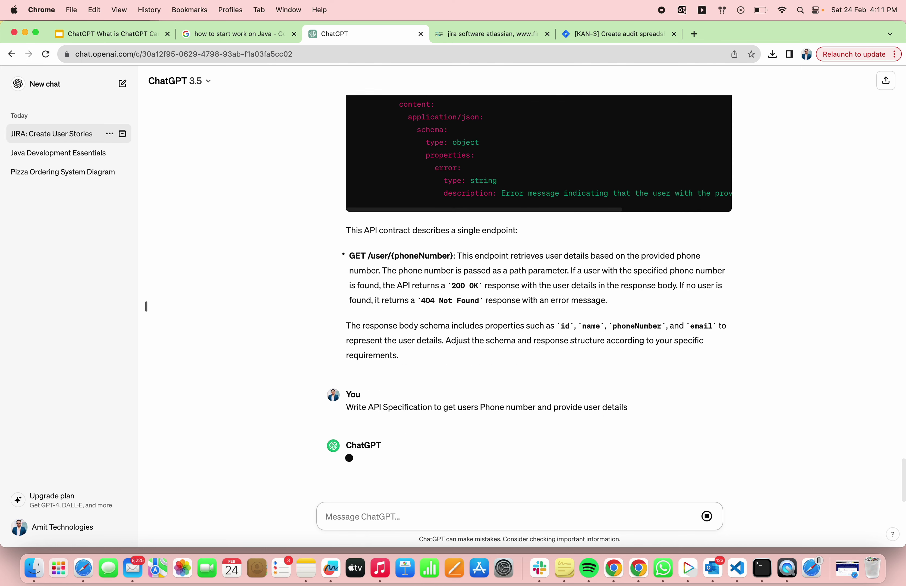